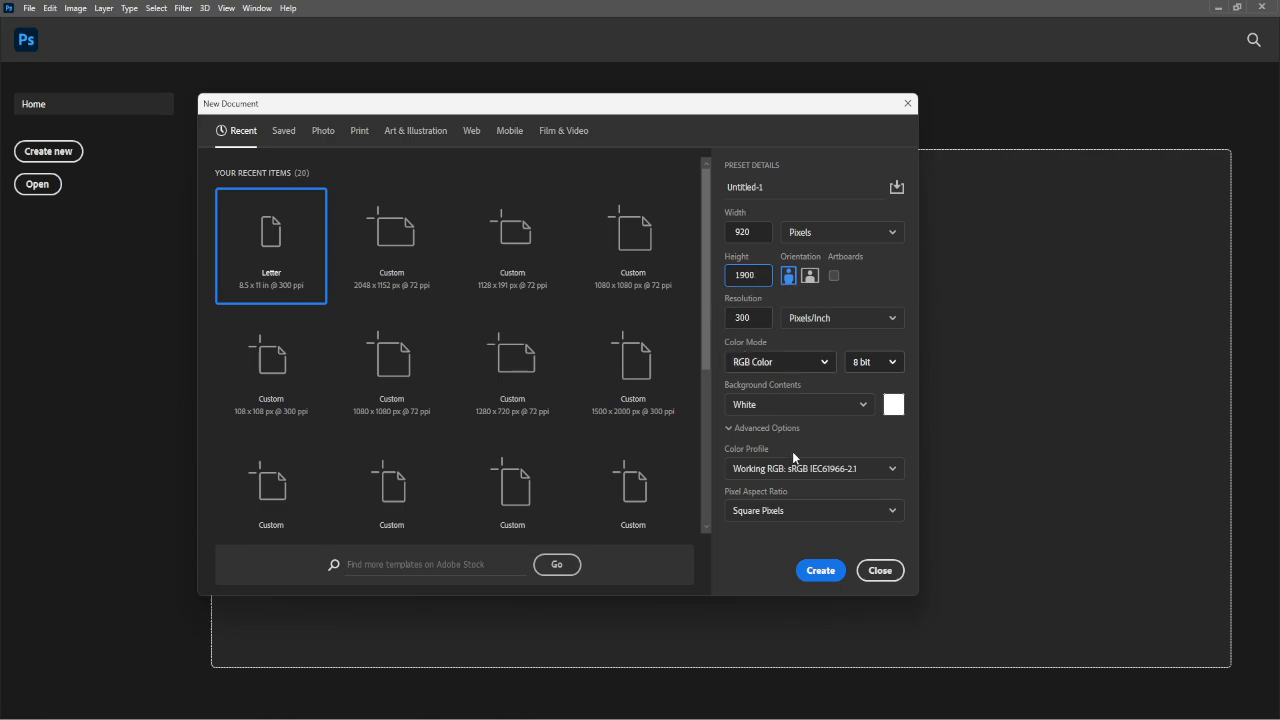
Name the new 920 x 1900 pixel document "winter design" and create it.
click(770, 186)
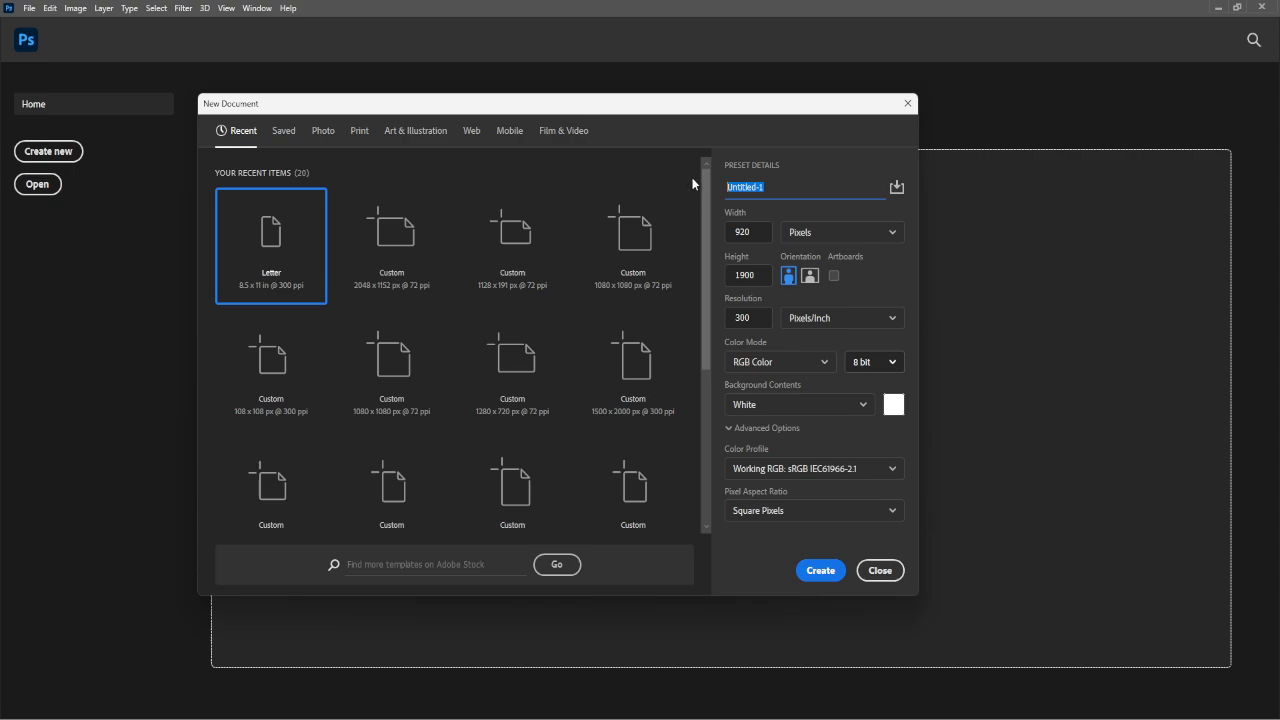
text(winter design)
key(Return)
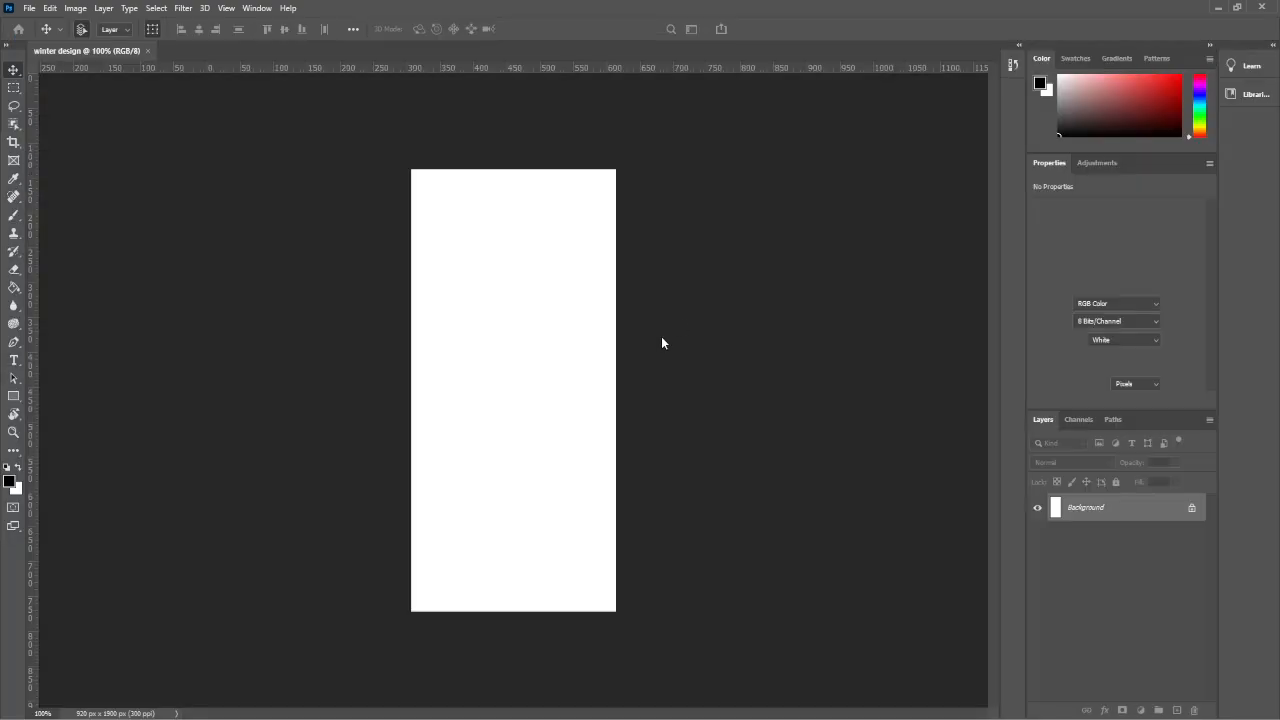
Unlock the Background layer and add a Solid Color fill layer above it in very dark red #130101.
scroll(552, 249, up, 3)
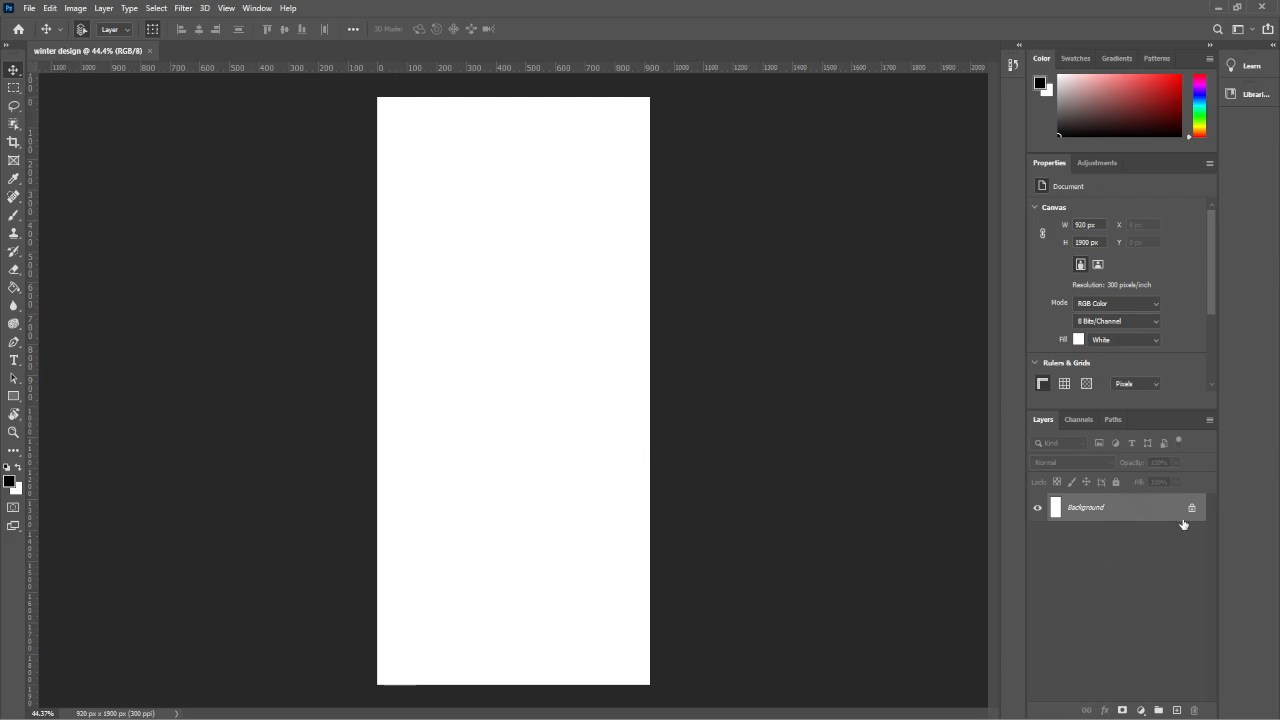
click(1191, 511)
click(1140, 710)
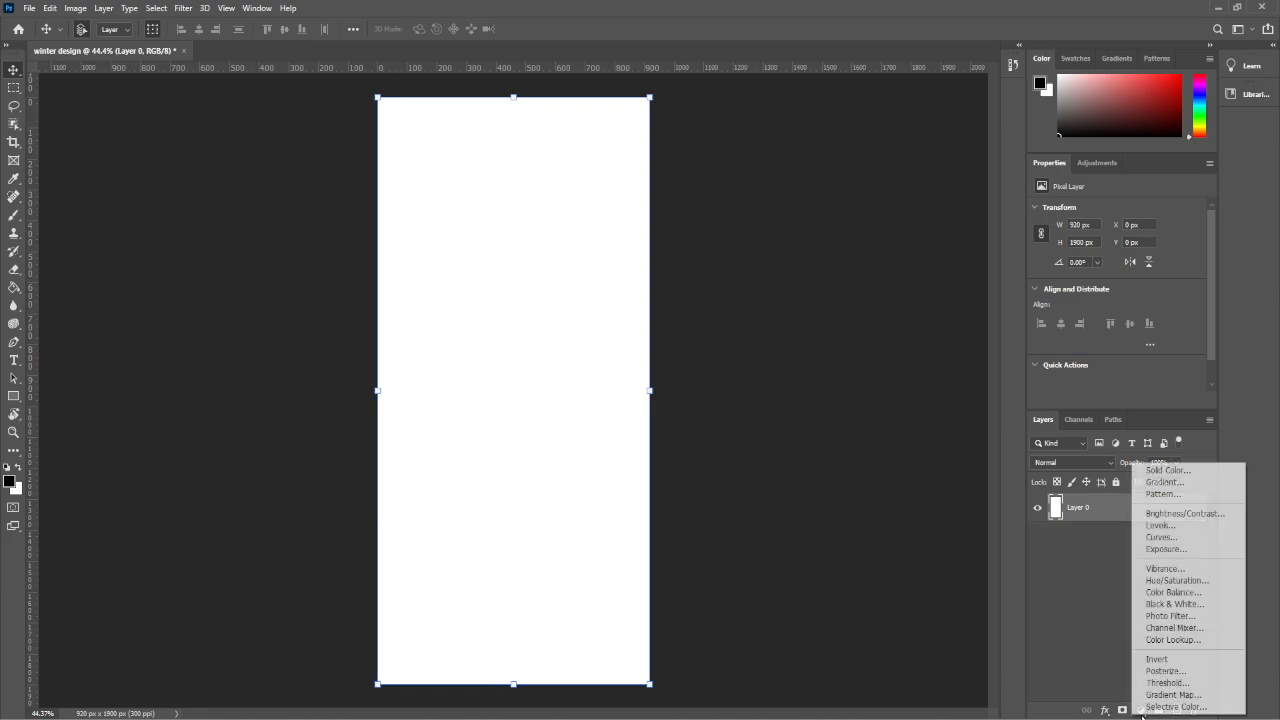
click(1168, 470)
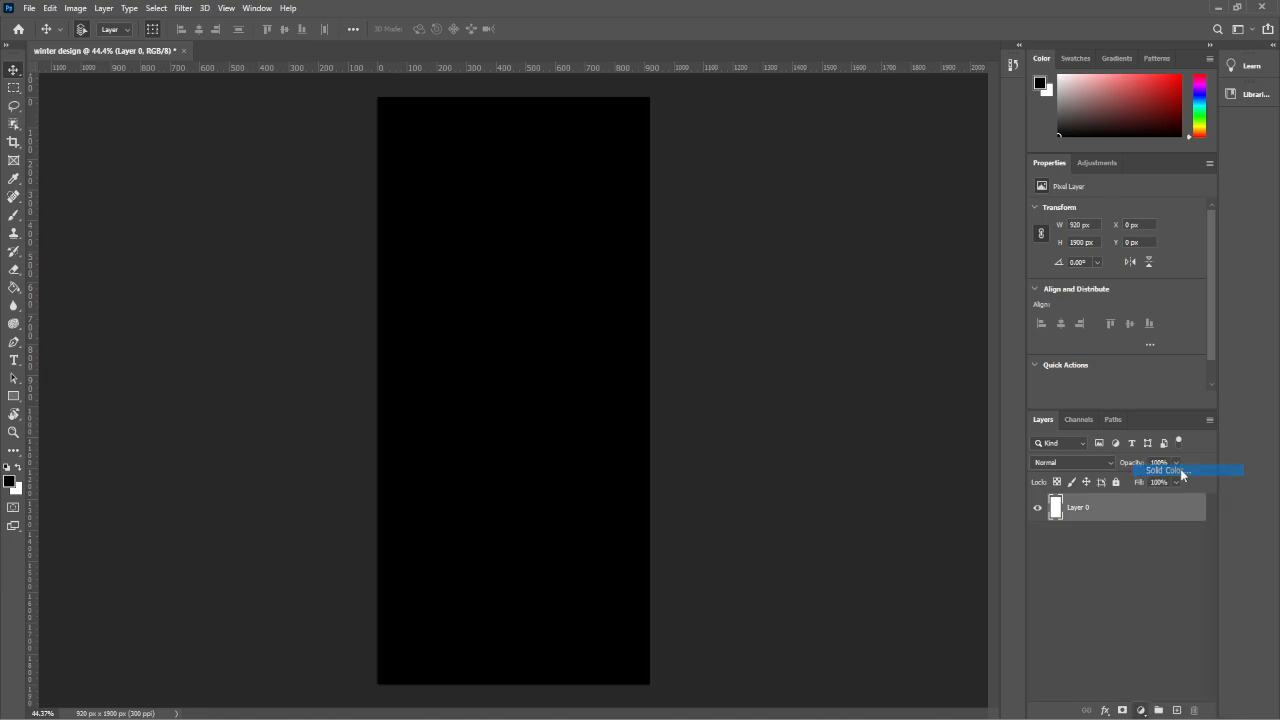
drag(1087, 503, 1086, 516)
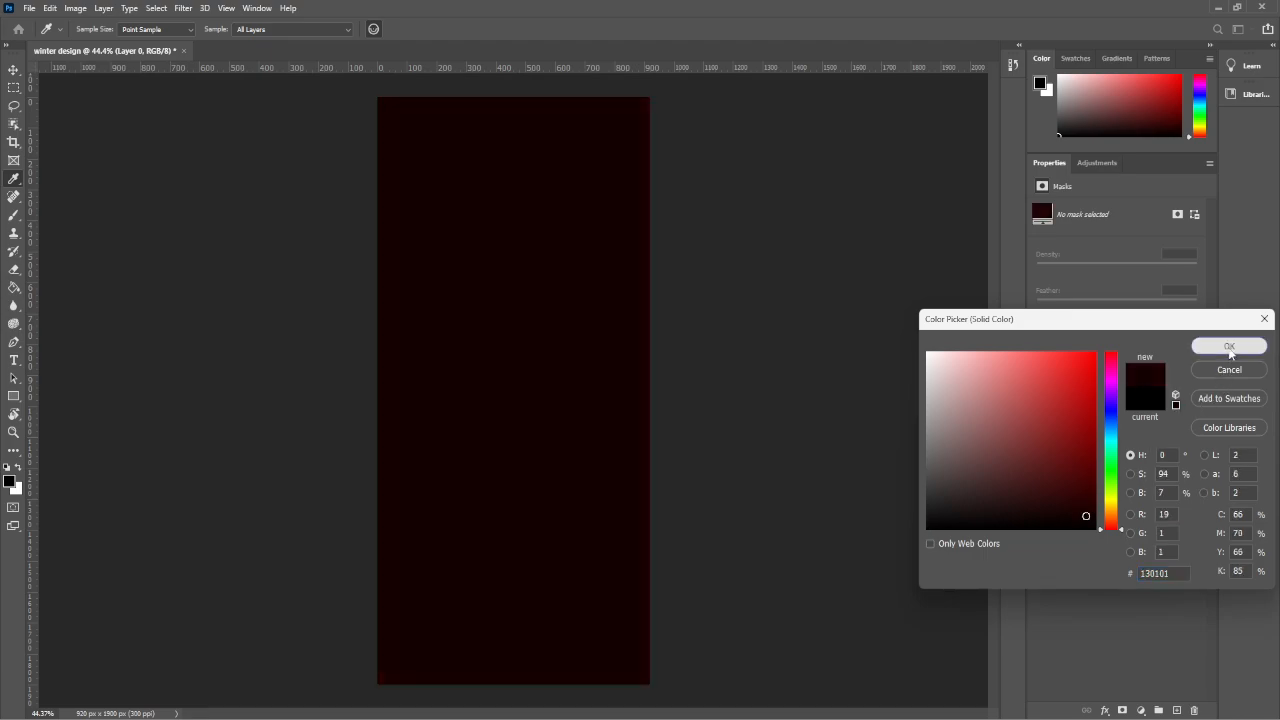
click(1229, 345)
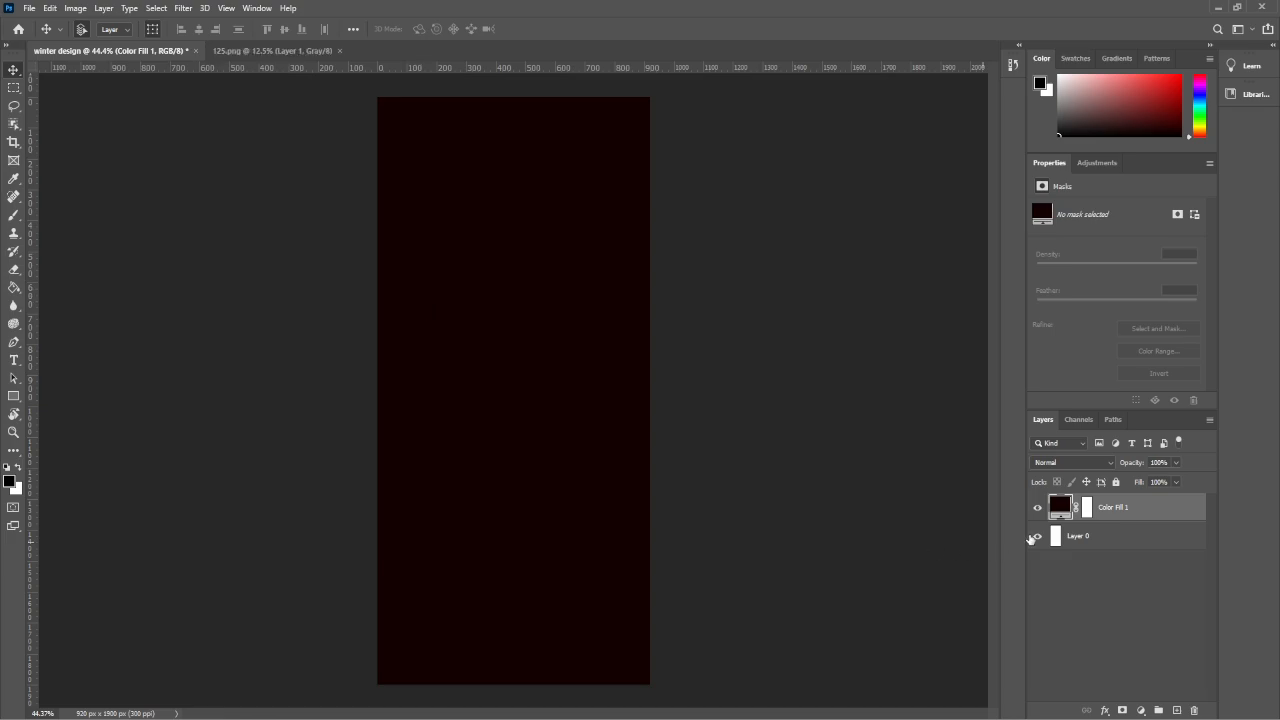
Recolour the solid fill layer to dark navy blue #040a34.
double_click(1052, 508)
text(091248)
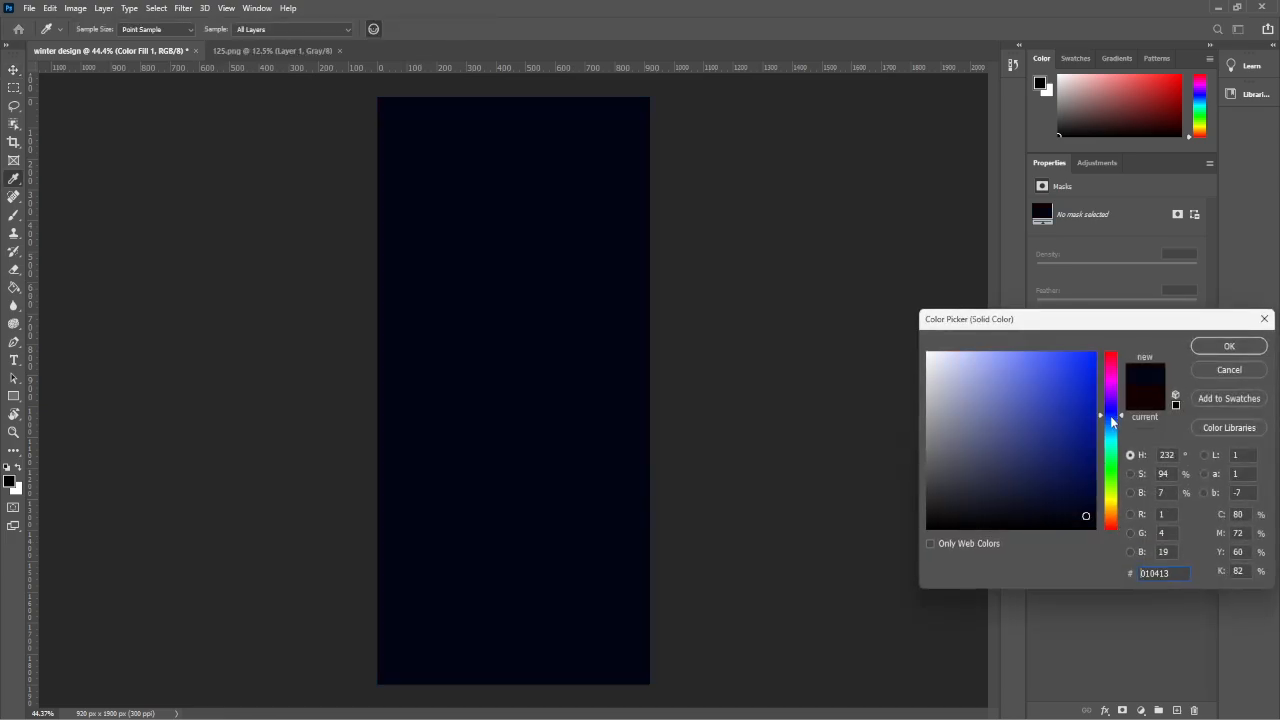
drag(1076, 483, 1084, 495)
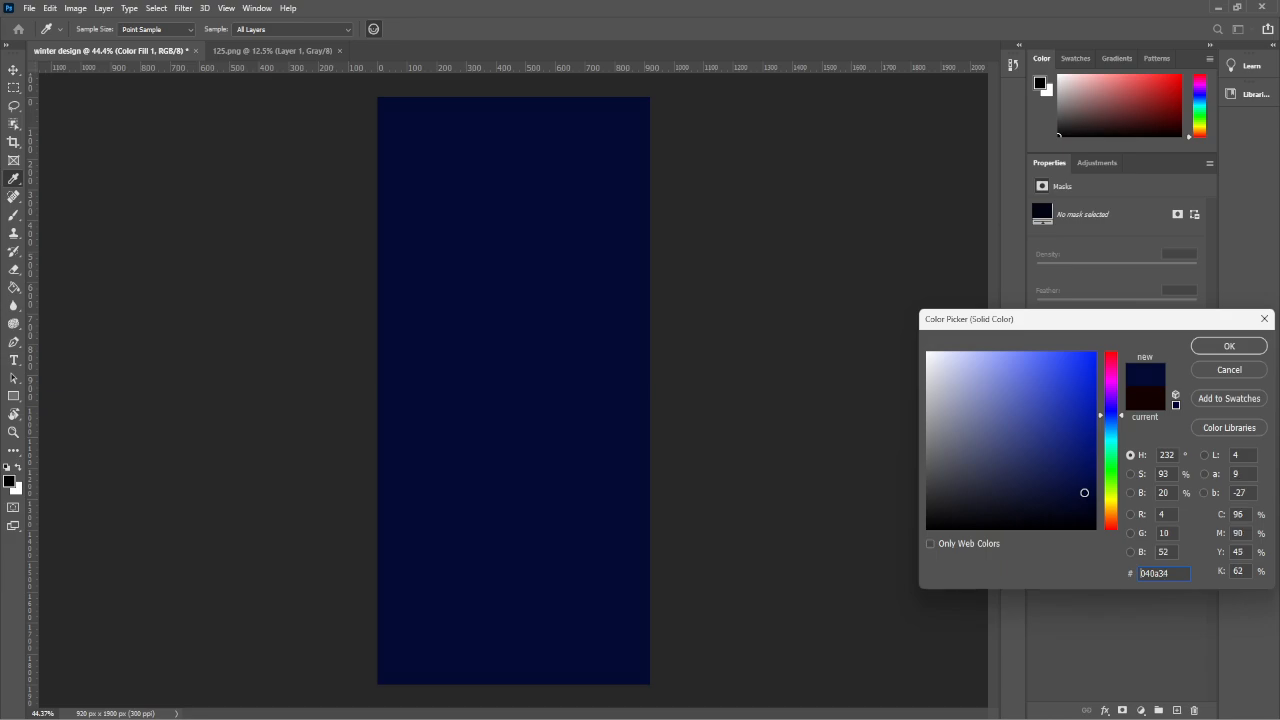
click(1229, 346)
Copy the dot-pattern layer from 125.png into the winter design document, above the colour fill.
key(v)
click(272, 50)
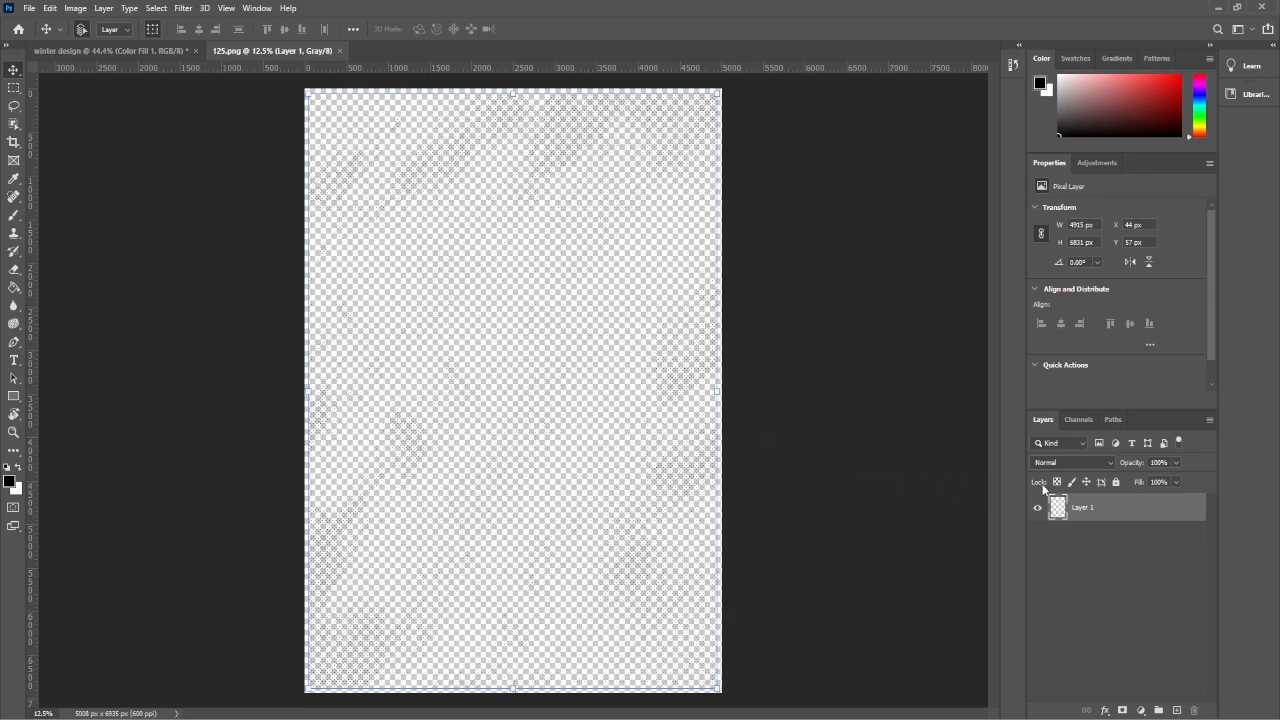
drag(1080, 508, 497, 418)
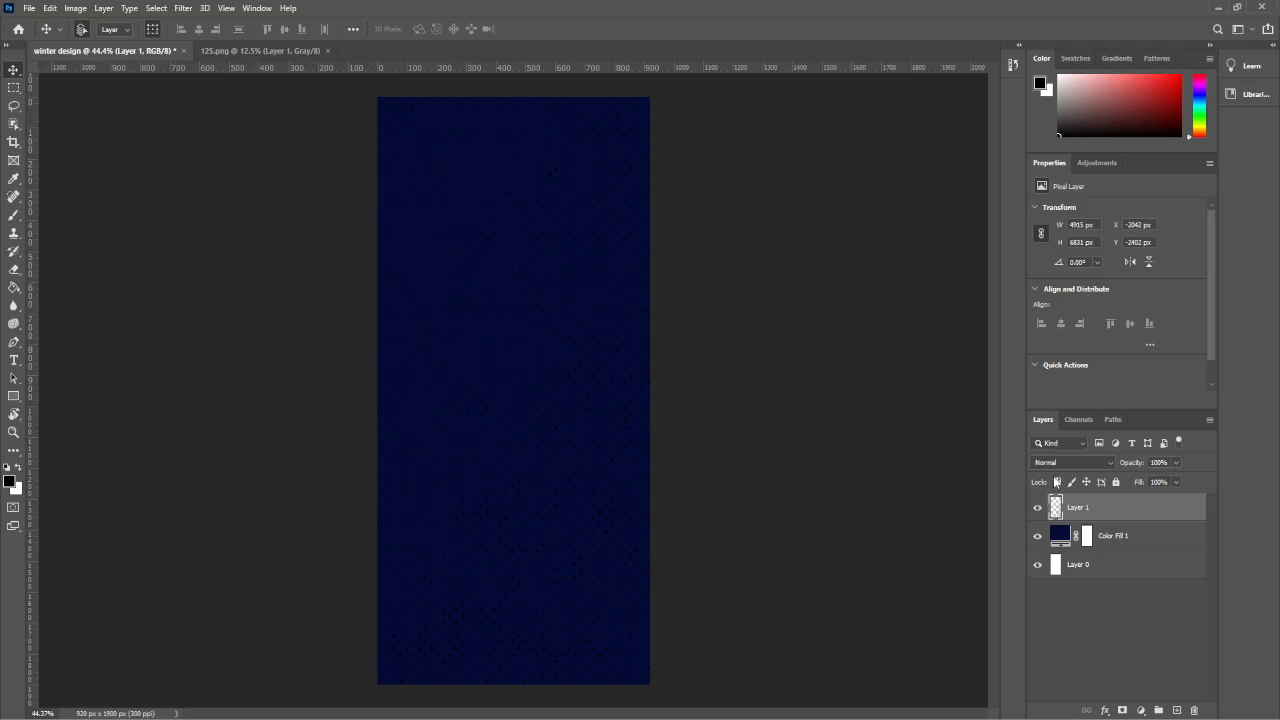
Set the dot-pattern layer's blend mode to Divide and lower its opacity so the dots look subtle.
click(1108, 464)
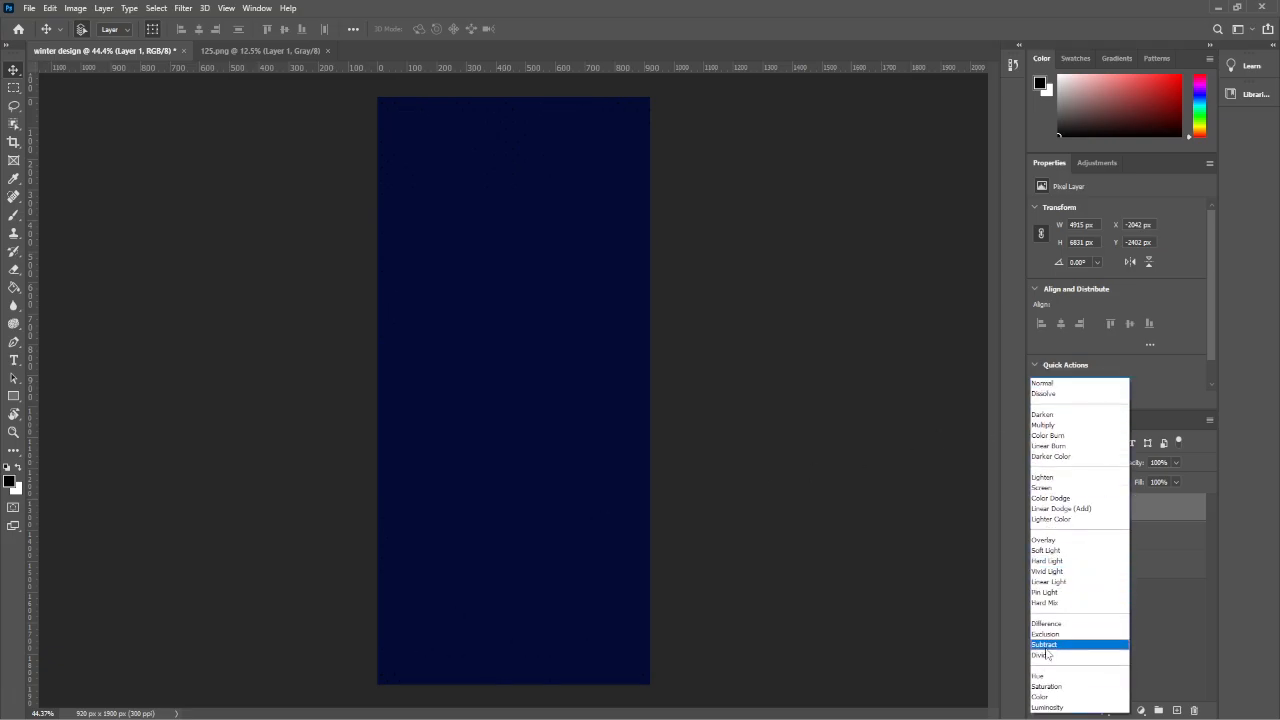
click(1043, 656)
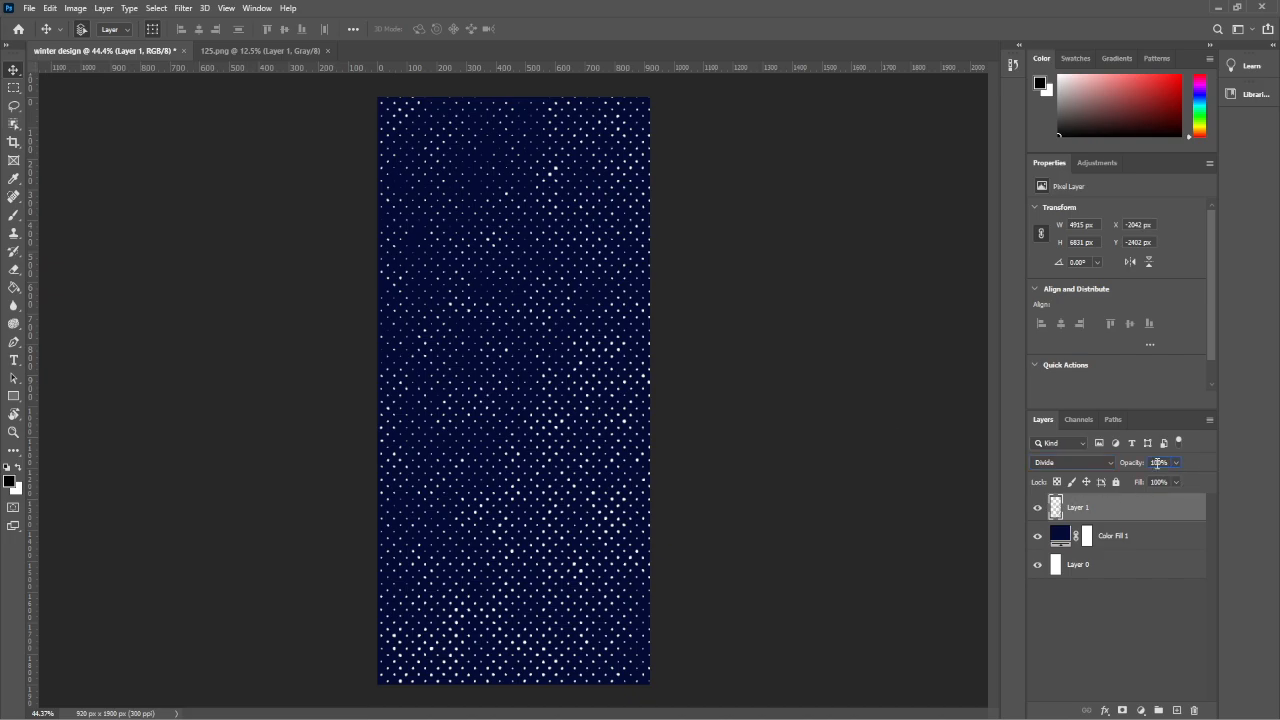
text(4)
click(172, 210)
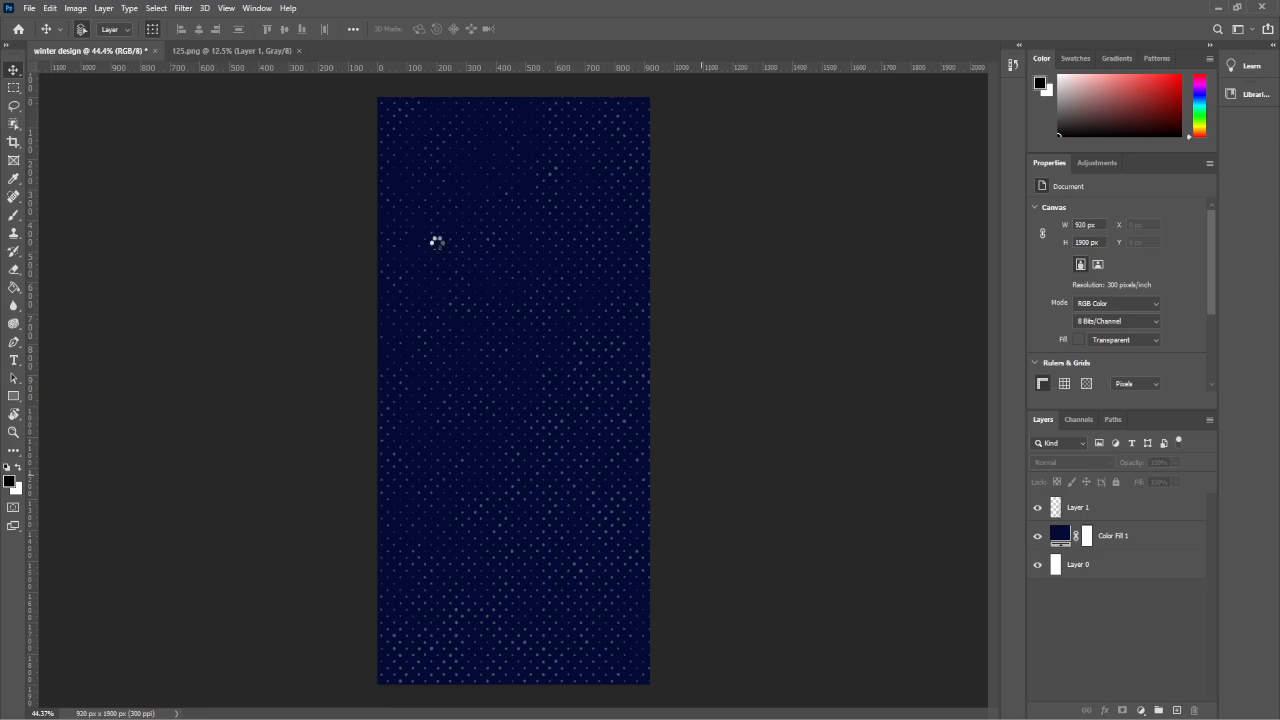
Add the text "WINTER" in the upper part of the canvas and scale it up to about 41 pt.
key(t)
click(441, 253)
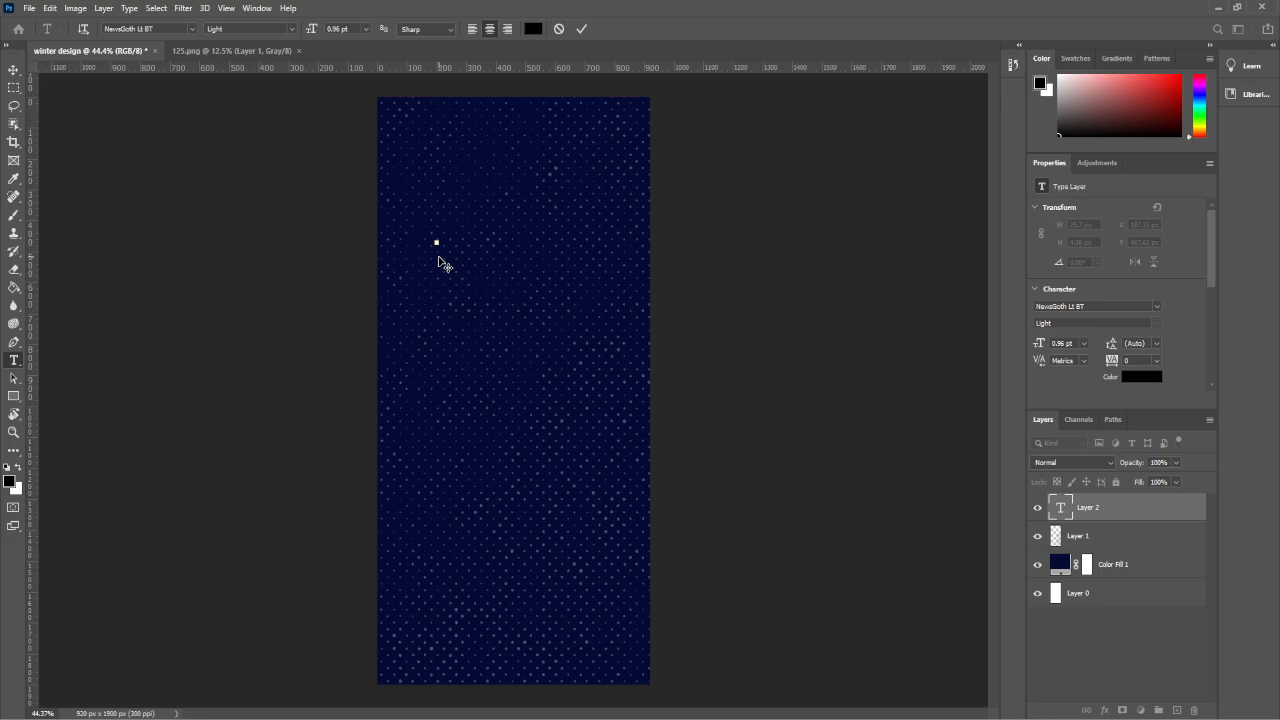
click(13, 69)
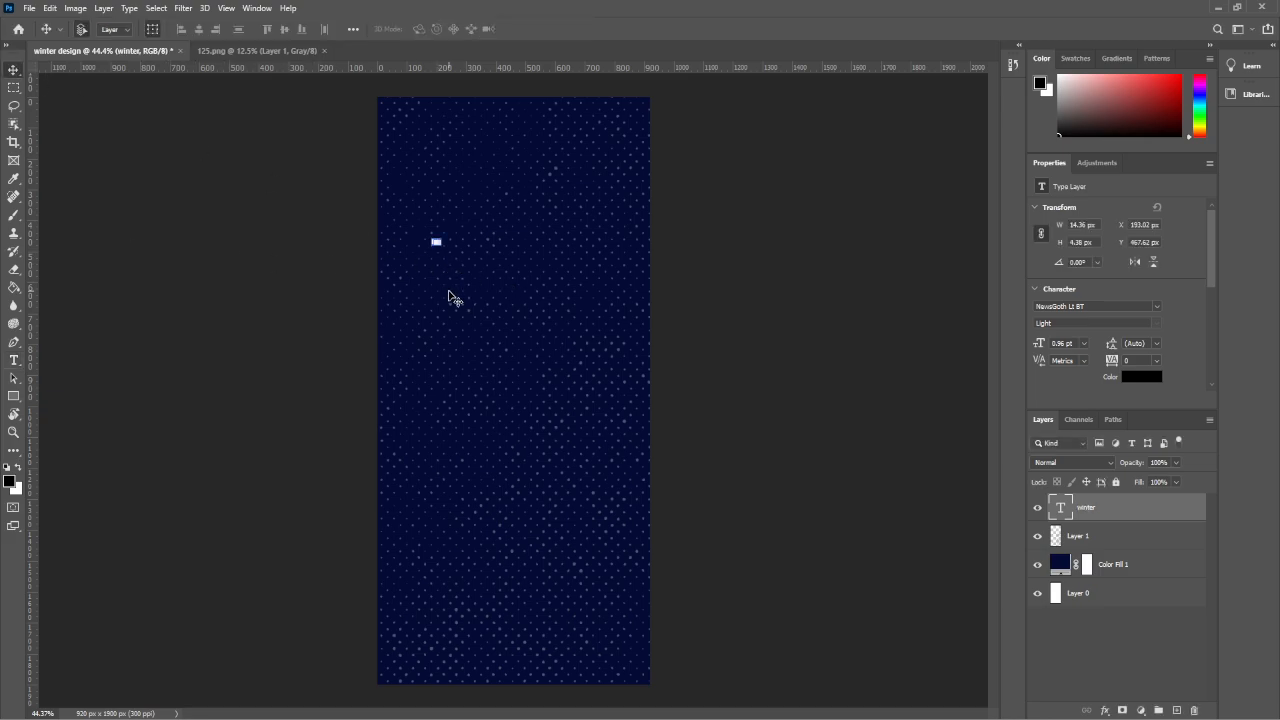
key(ctrl+t)
drag(440, 245, 613, 345)
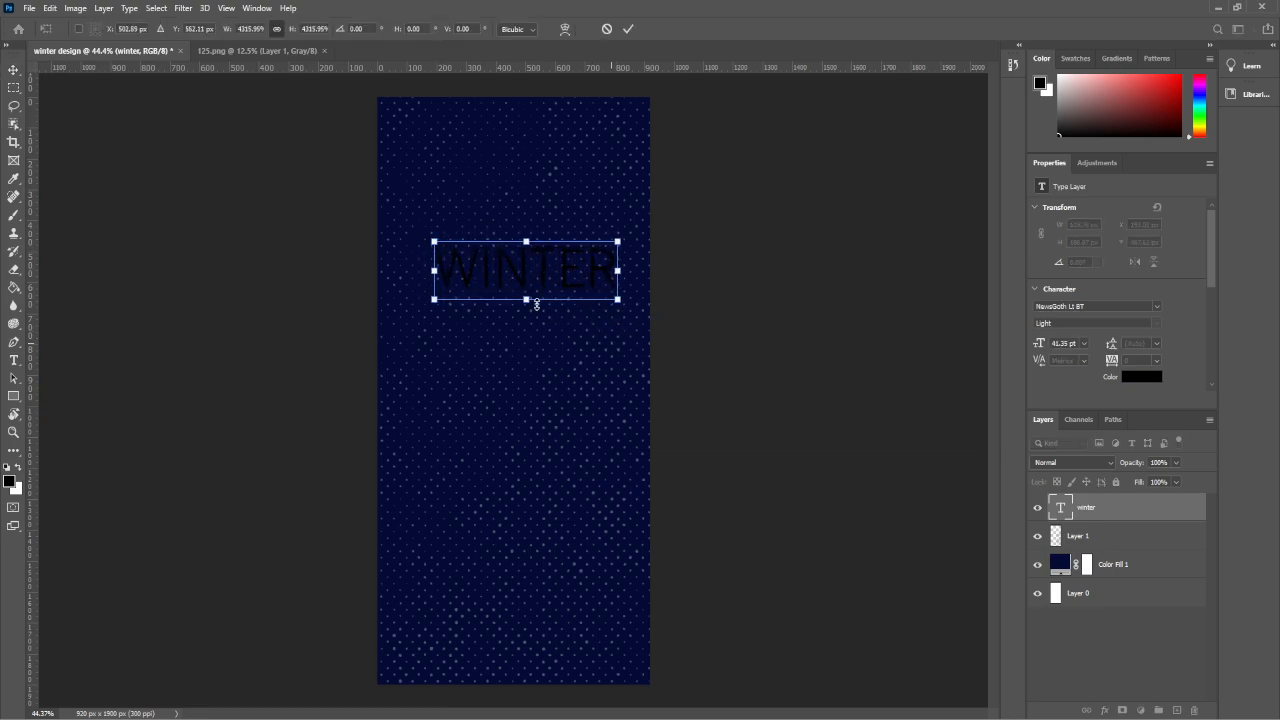
click(629, 30)
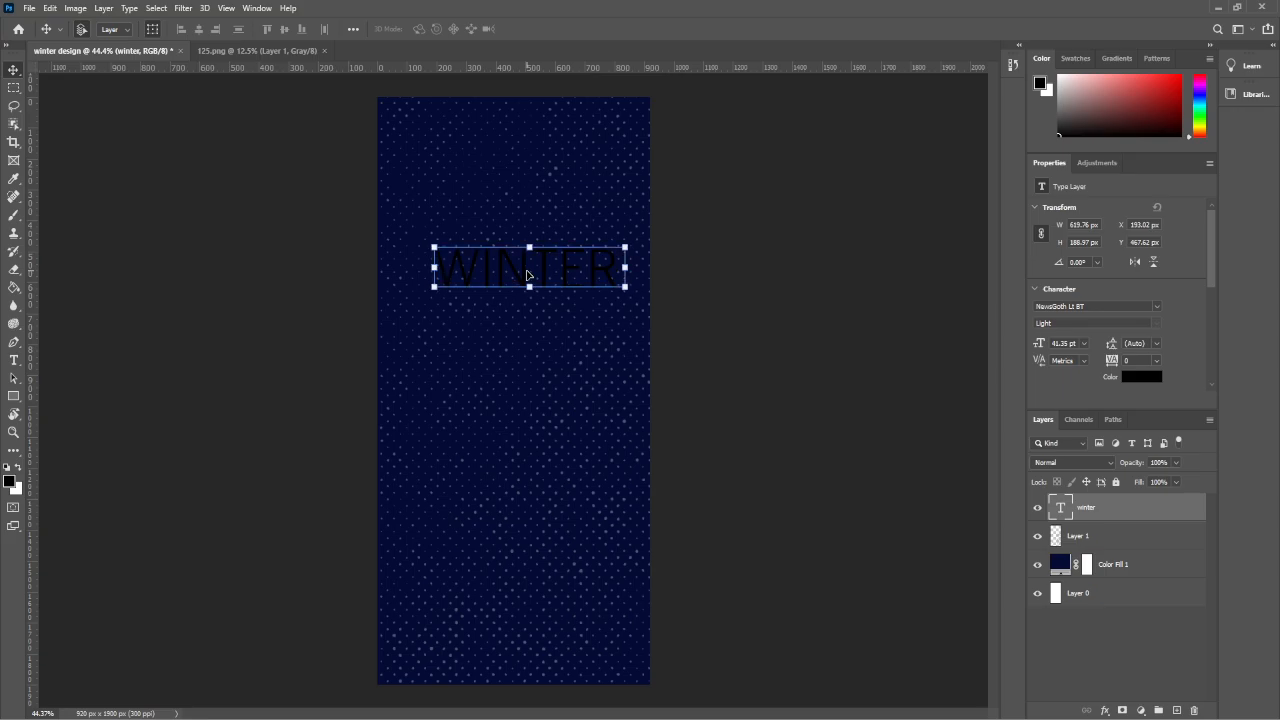
Set the colour of the WINTER text to white #ffffff.
double_click(527, 275)
click(1144, 378)
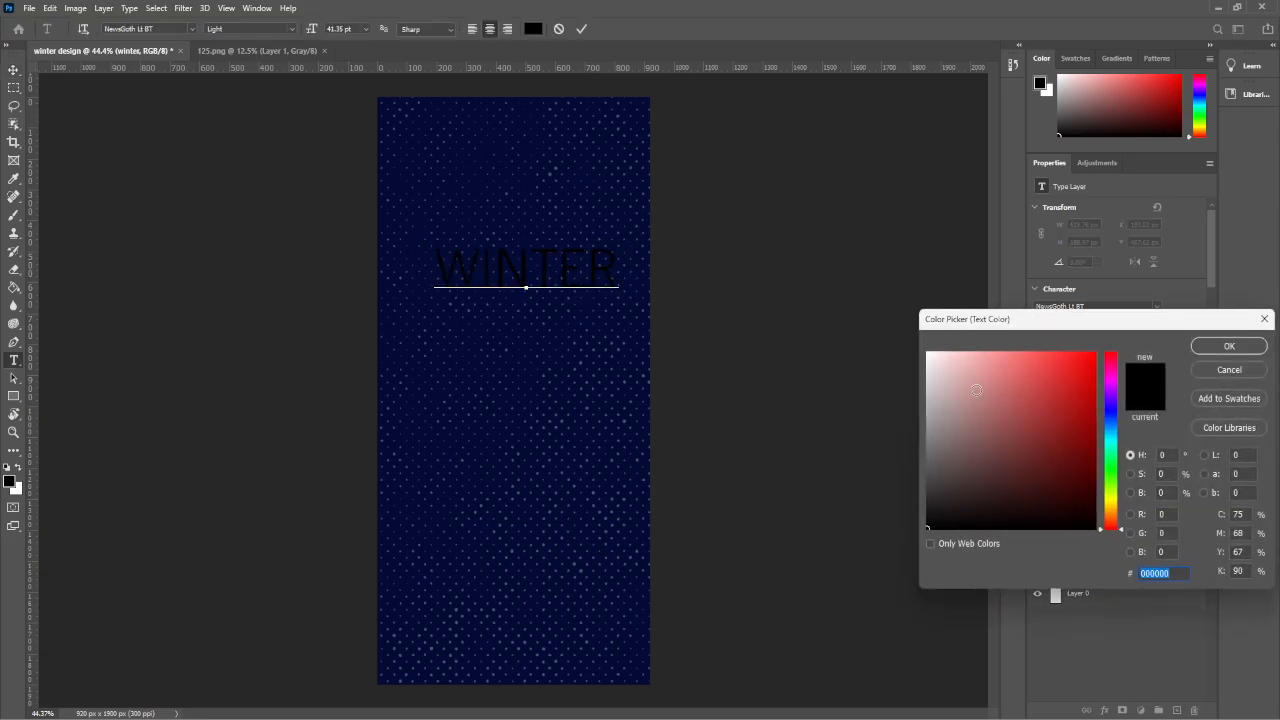
text(ffffff)
click(1230, 348)
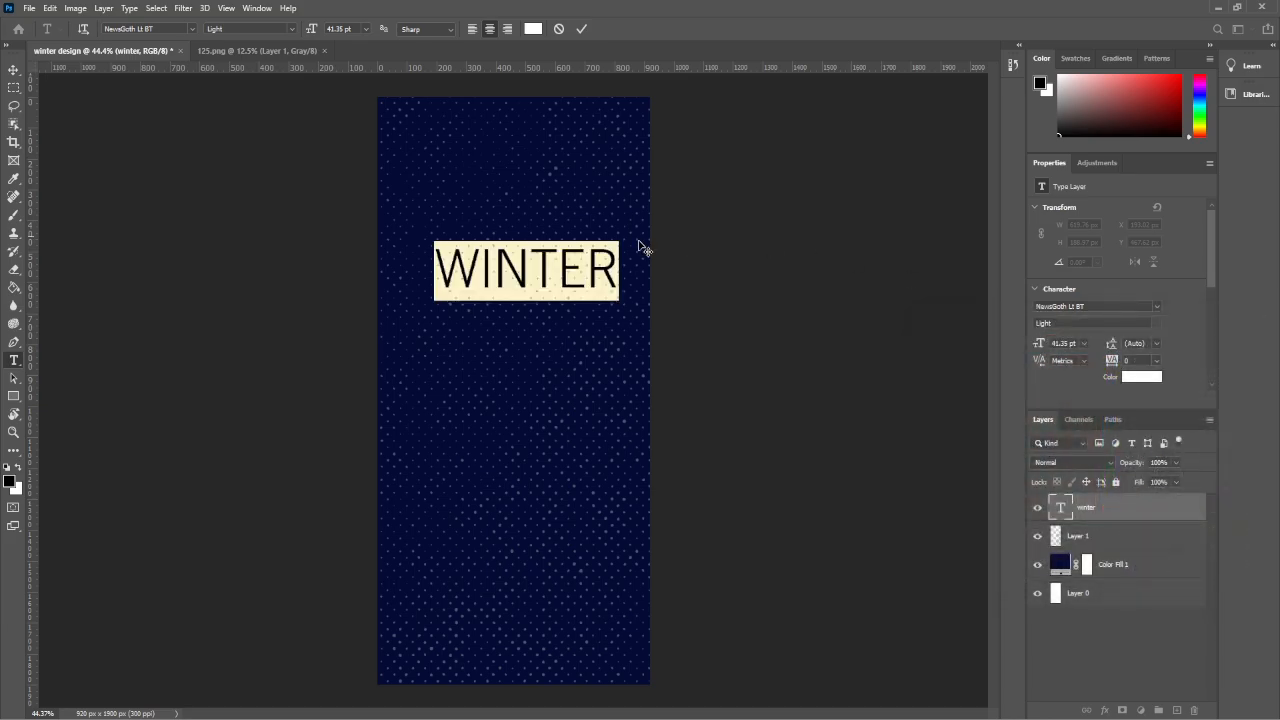
Set the WINTER text in Rockwell Extra Bold and move it near the upper edge of the canvas.
click(190, 29)
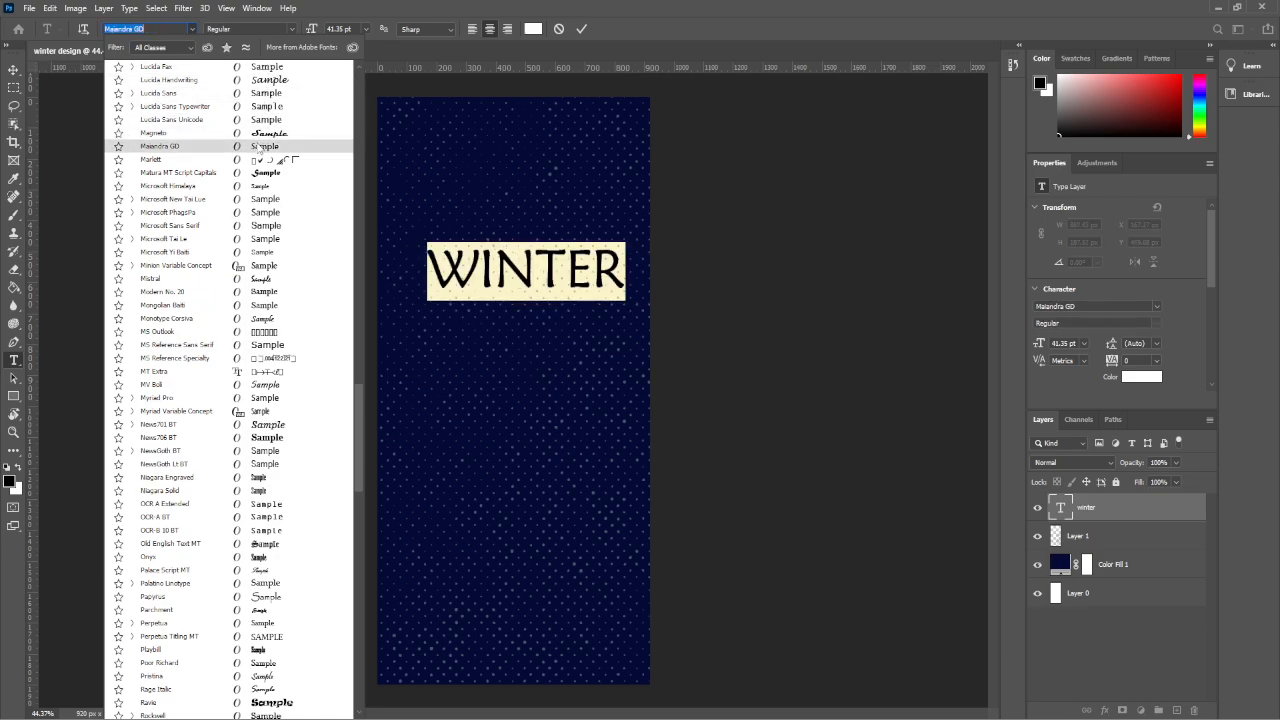
scroll(266, 679, down, 2)
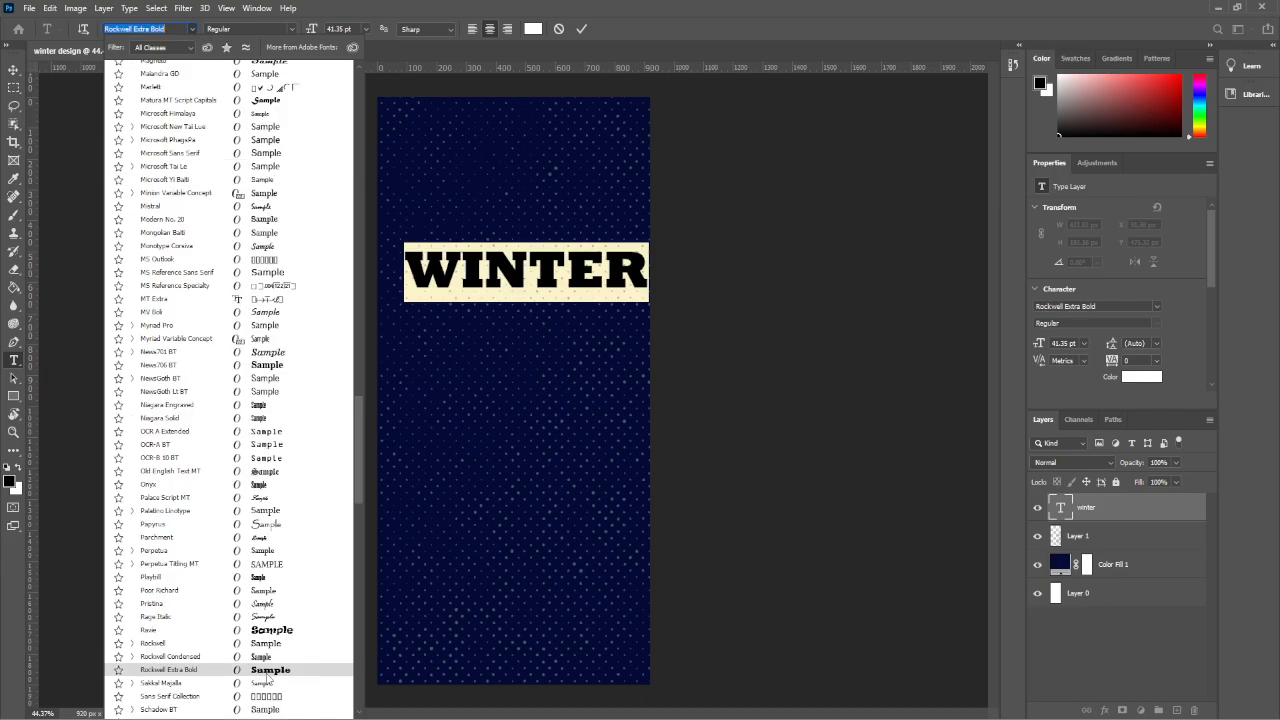
click(266, 679)
click(13, 69)
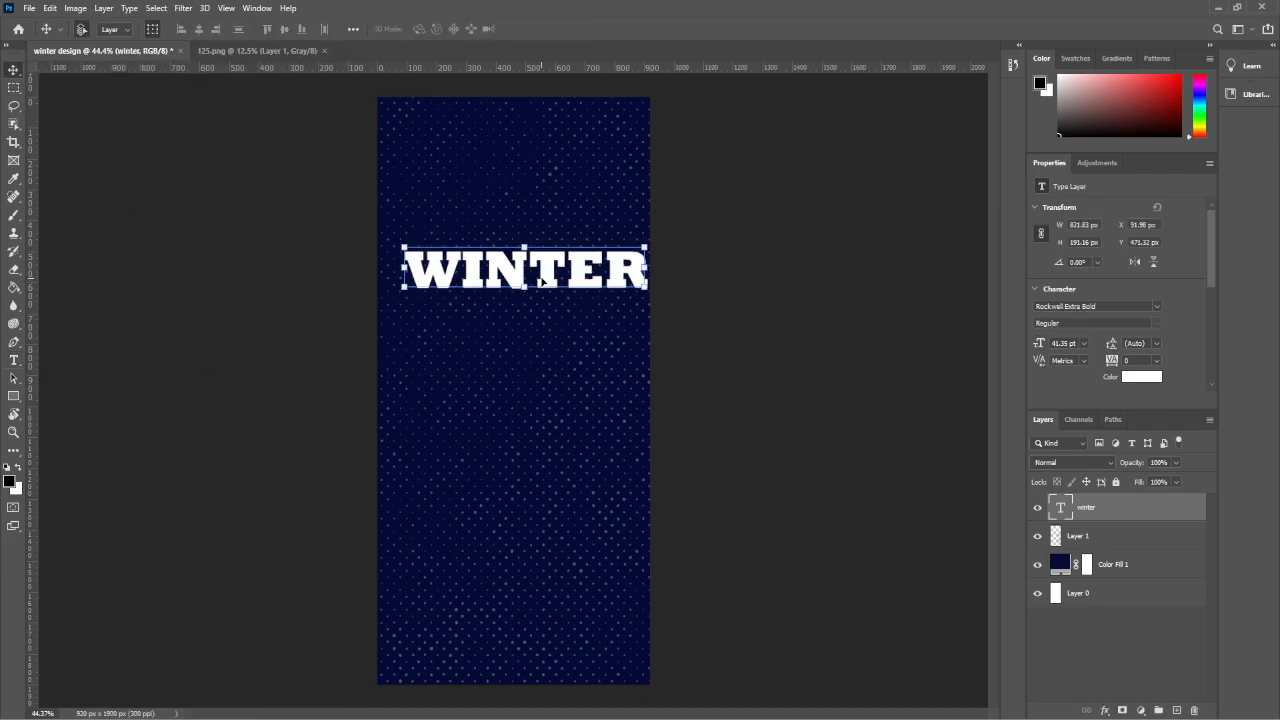
drag(516, 268, 504, 134)
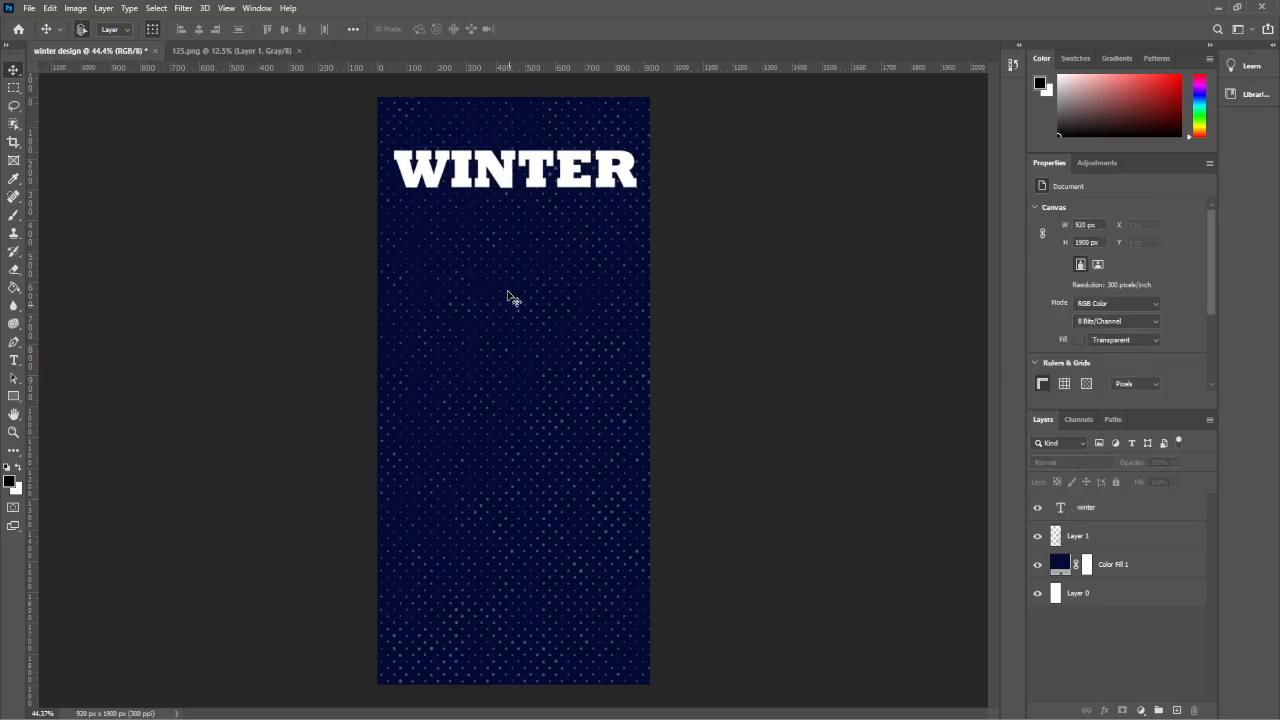
Duplicate the WINTER text layer and place the copy directly below the original word.
click(530, 190)
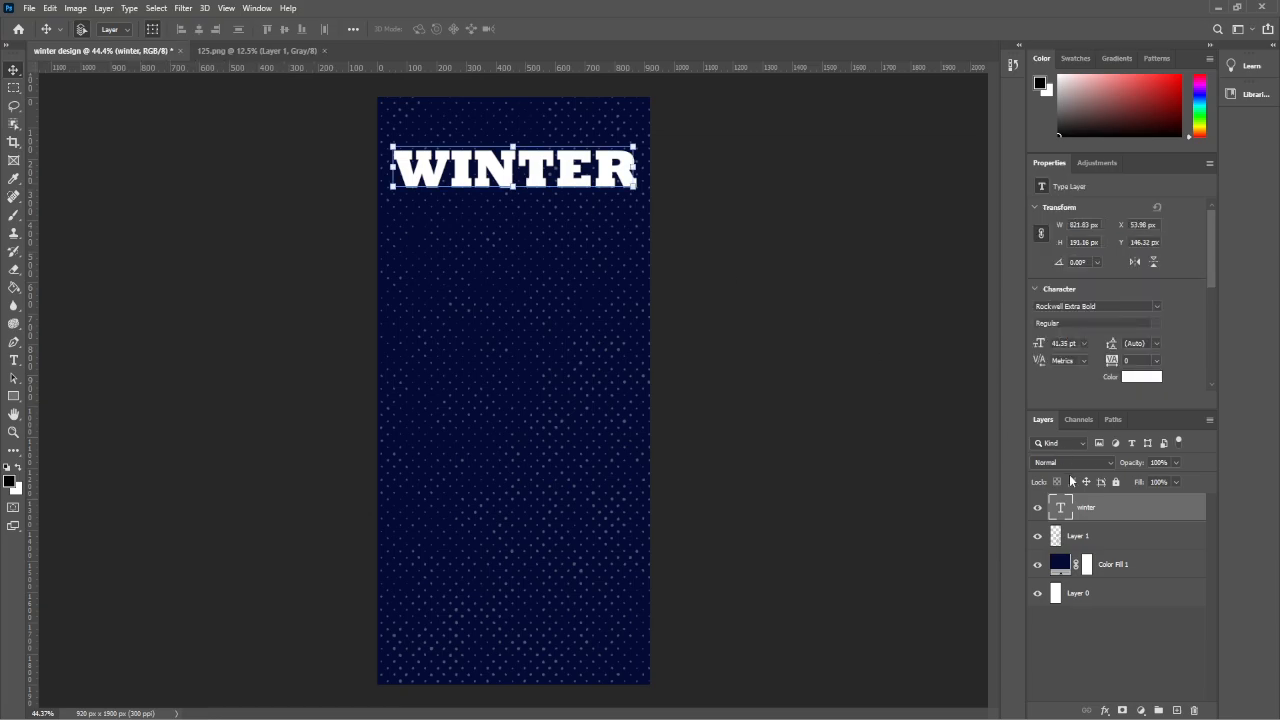
drag(1118, 512, 1176, 710)
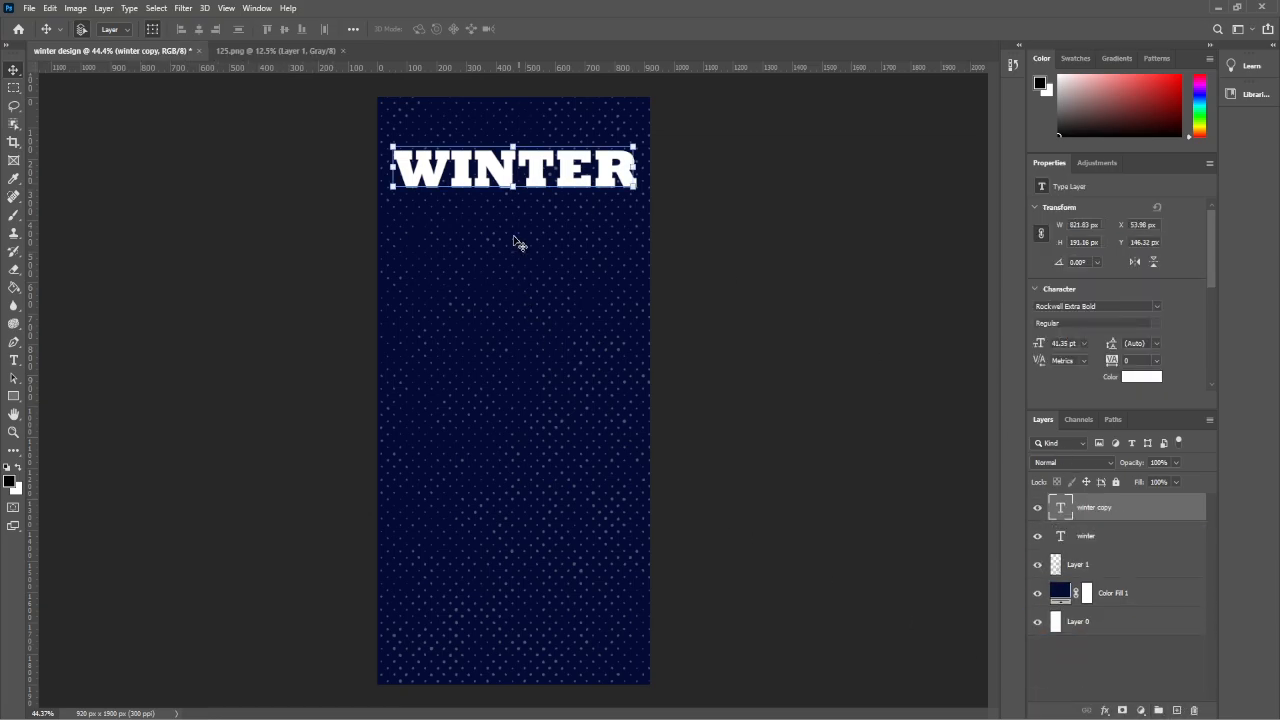
drag(537, 173, 537, 228)
Replace the wording of the duplicated text with "SALE".
double_click(540, 226)
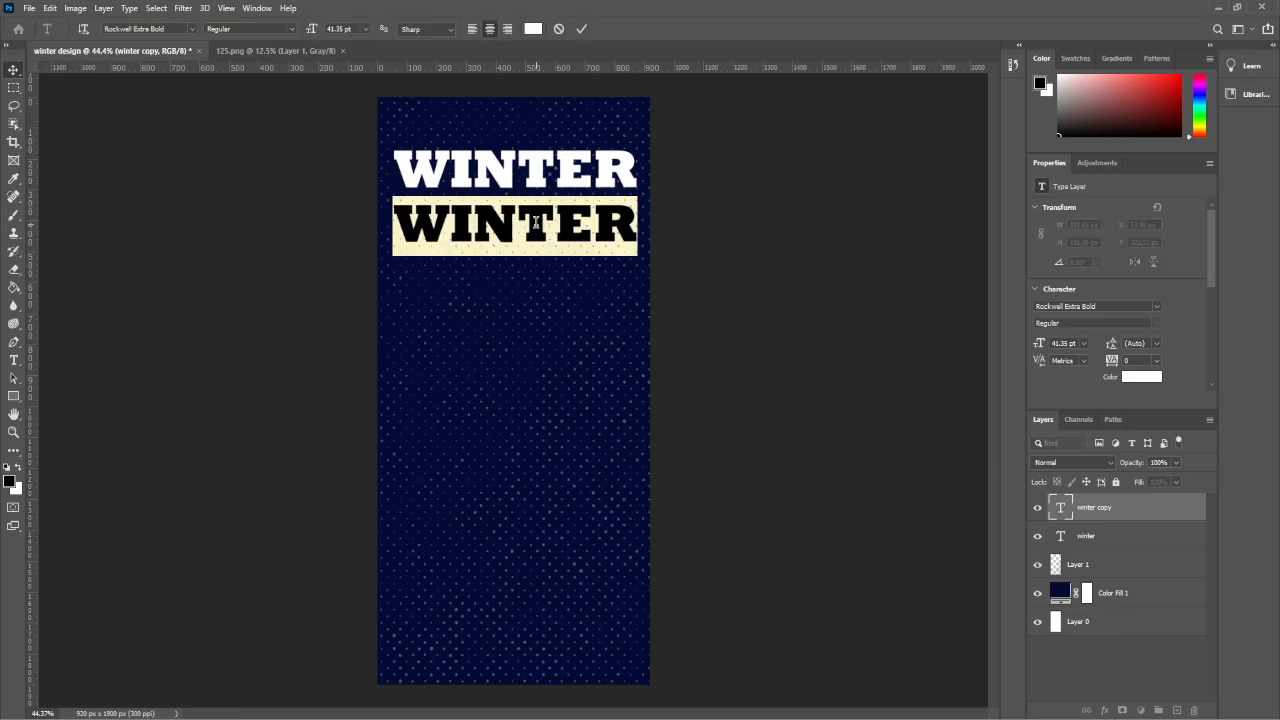
text(SA)
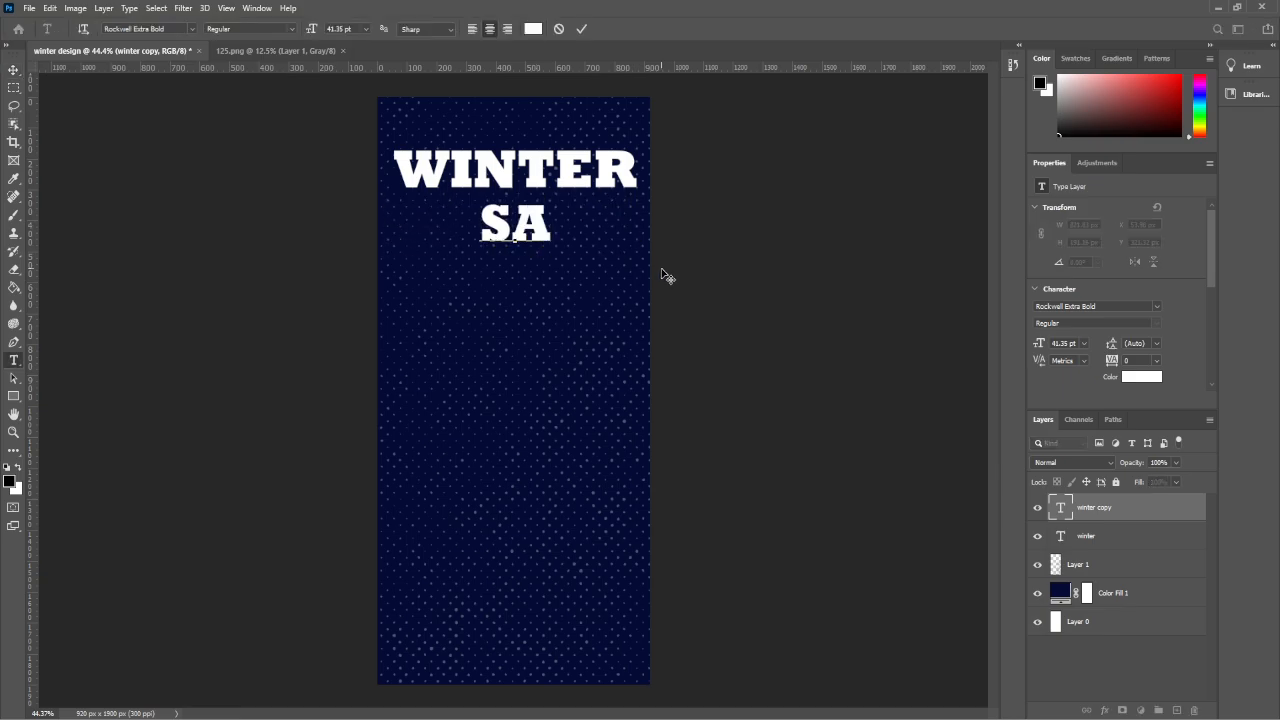
key(BackSpace)
key(BackSpace)
text(SALE)
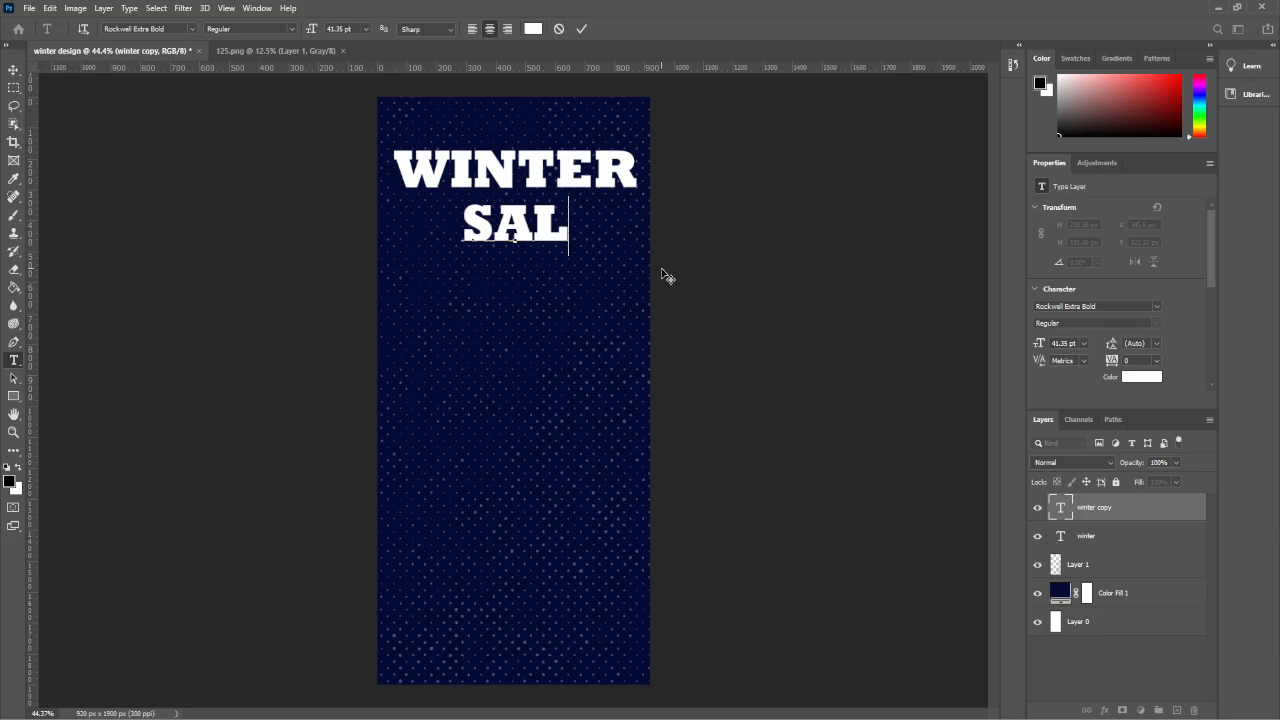
click(581, 29)
Change the SALE text's font to Berlin Sans FB Demi and enlarge it to about 59 pt.
double_click(533, 228)
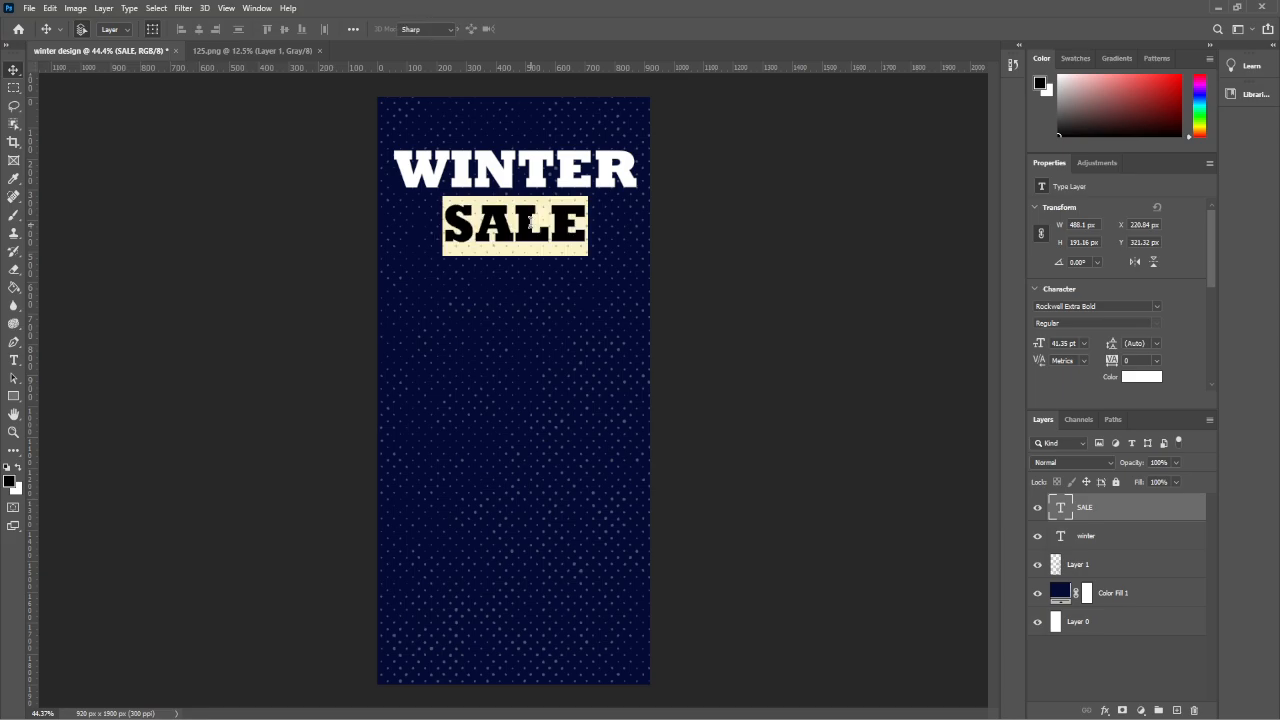
click(194, 29)
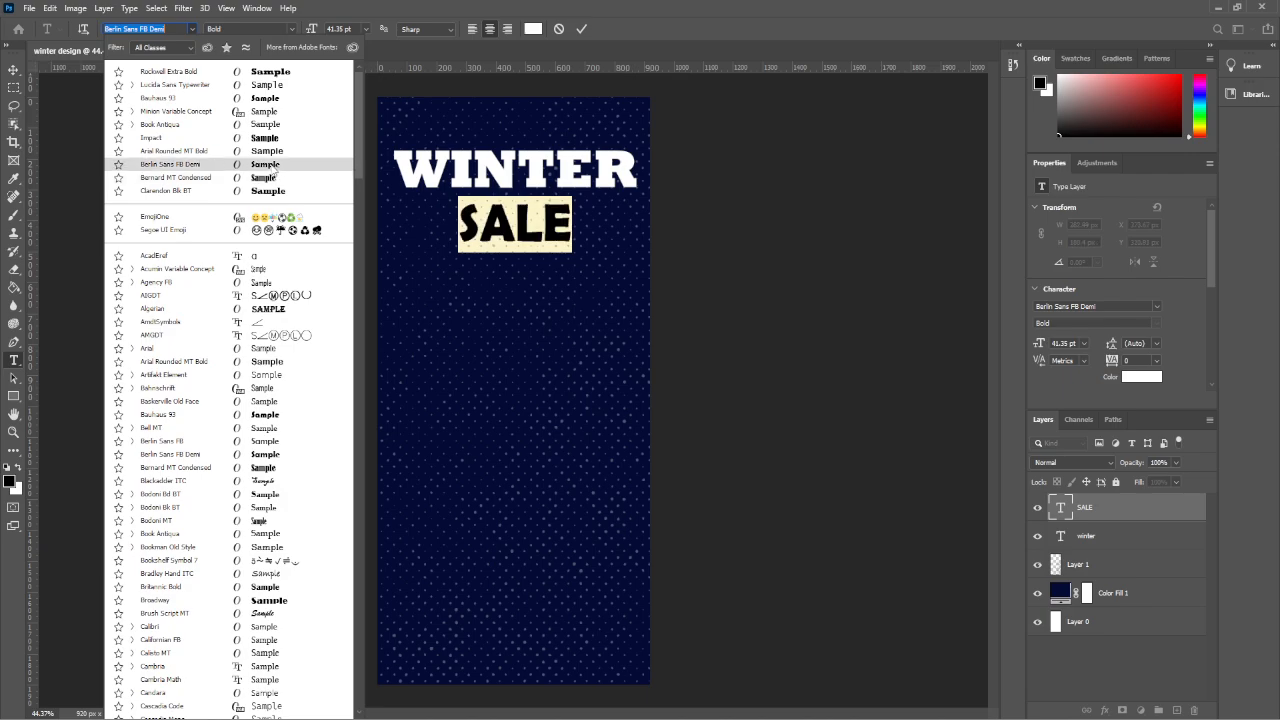
click(272, 165)
key(ctrl+Return)
key(v)
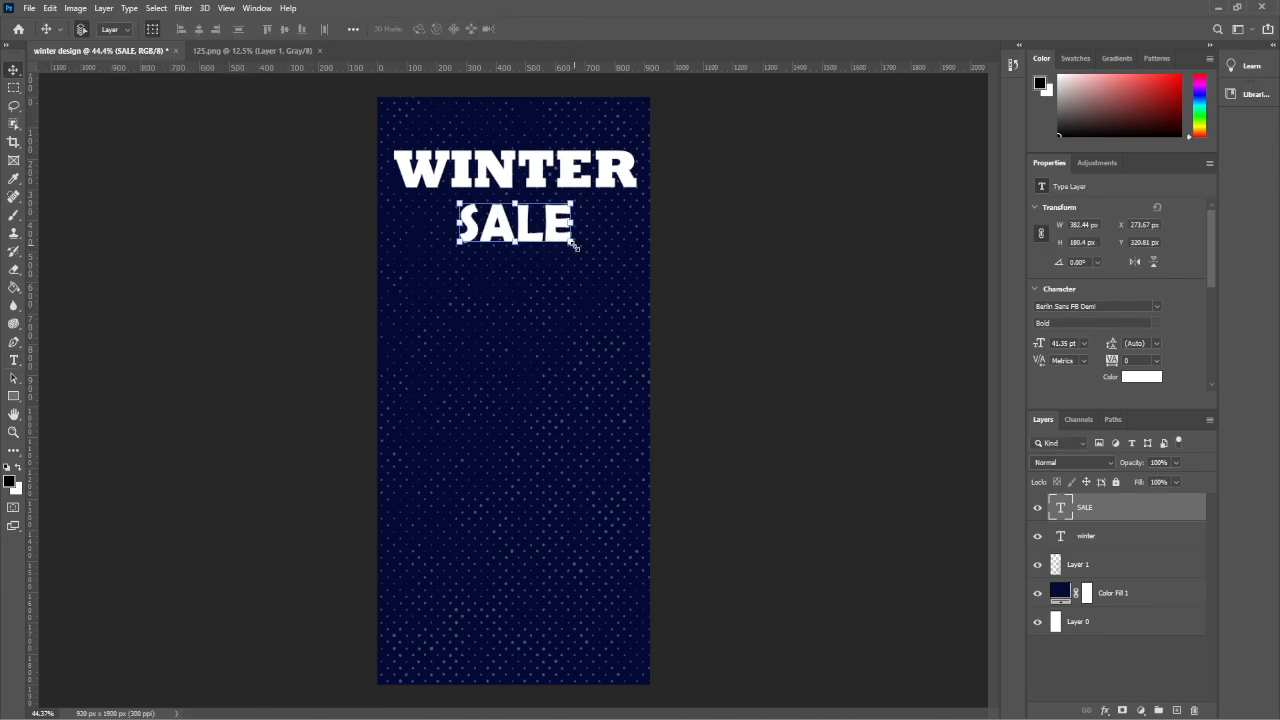
mouse_move(572, 243)
mouse_down()
mouse_move(619, 272)
mouse_move(571, 240)
mouse_up()
click(630, 29)
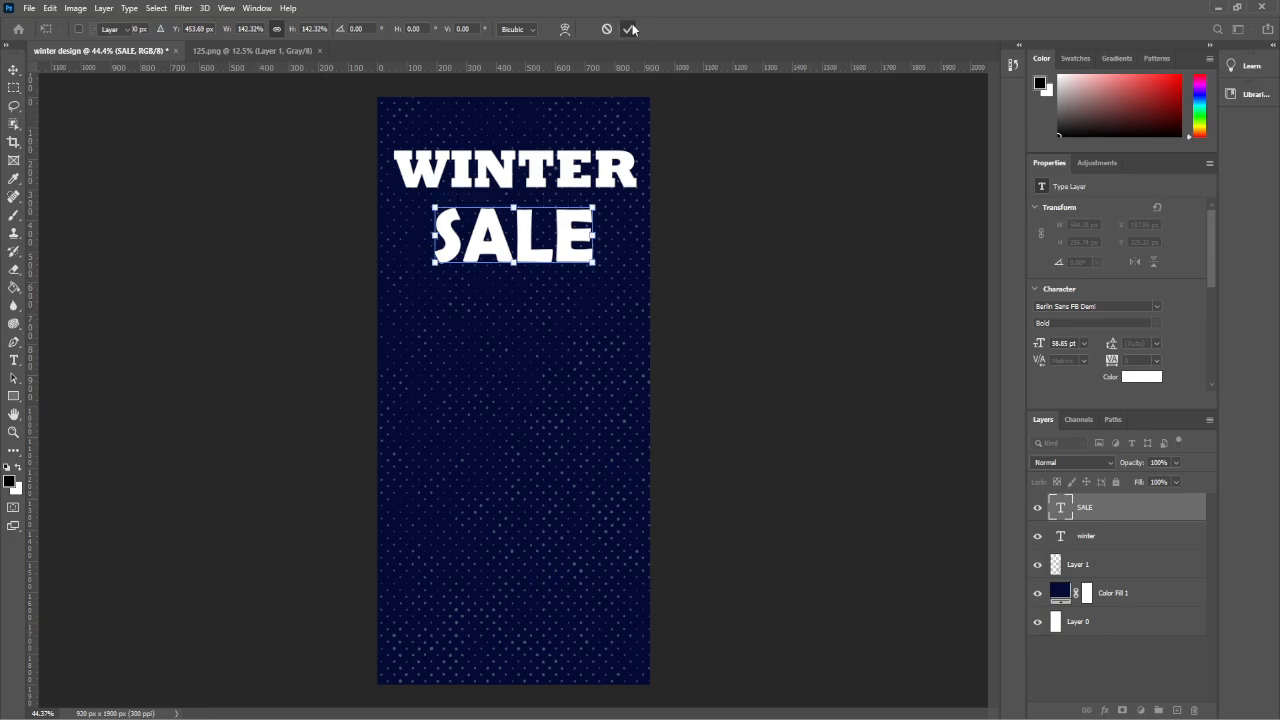
Recolor the SALE text to yellow ffe400.
double_click(568, 244)
click(1142, 376)
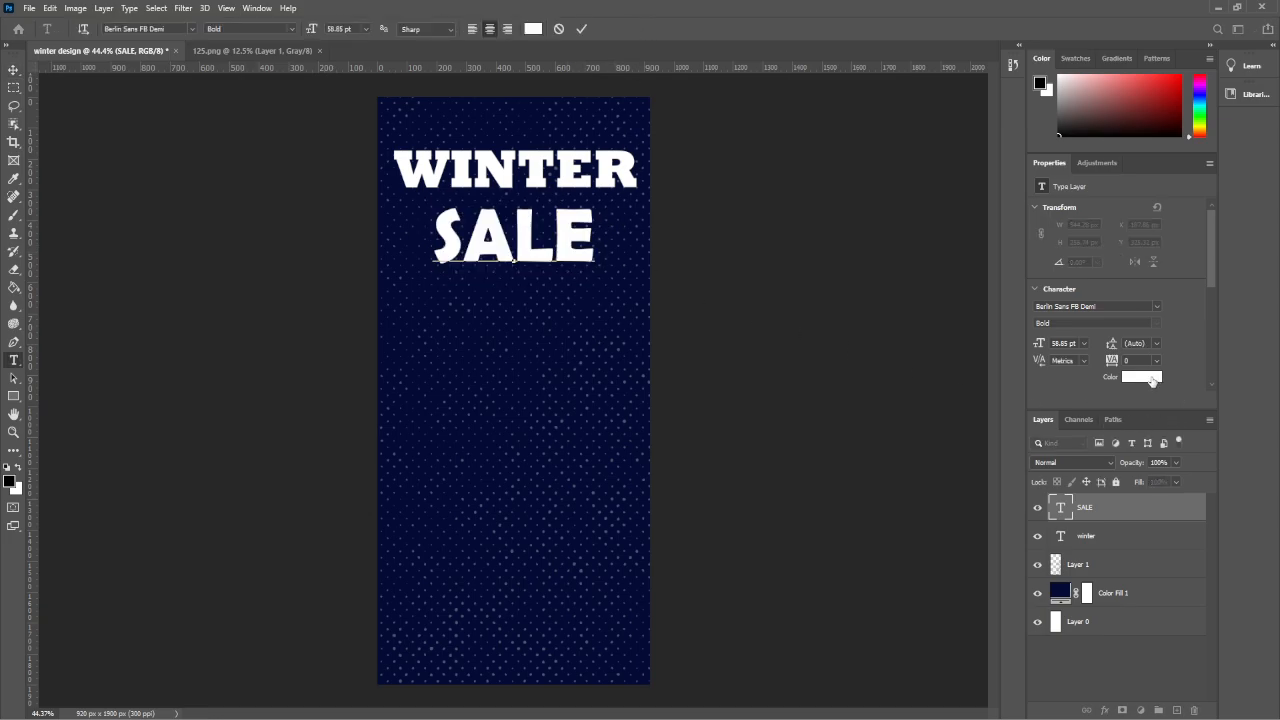
click(1051, 463)
click(1109, 503)
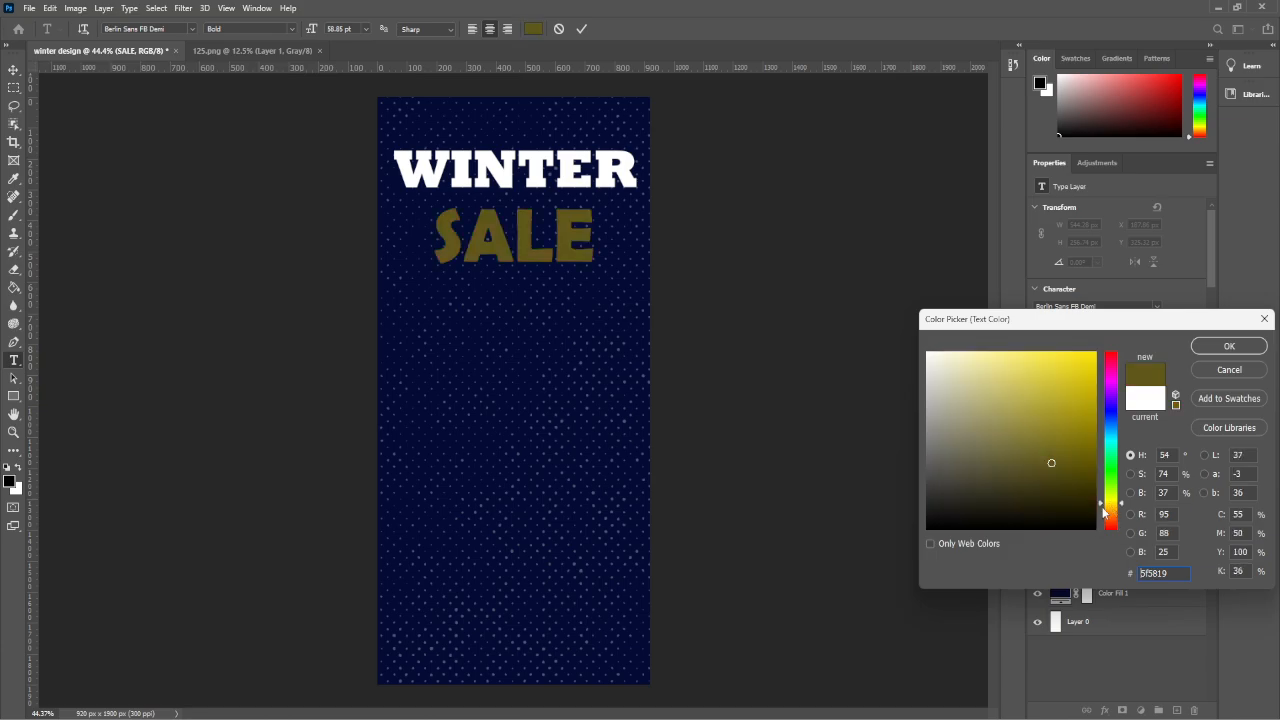
mouse_move(1039, 445)
mouse_down()
mouse_move(1072, 371)
mouse_move(1137, 315)
mouse_up()
click(1229, 346)
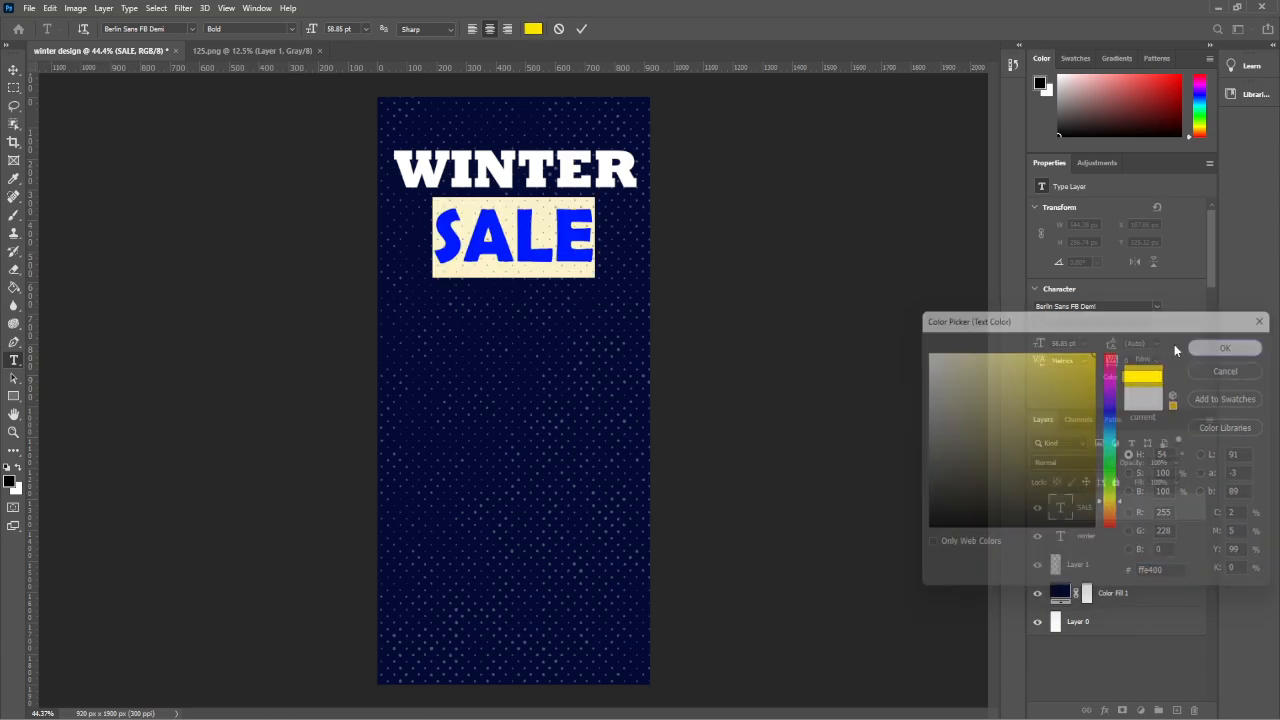
key(ctrl+Return)
key(v)
click(288, 220)
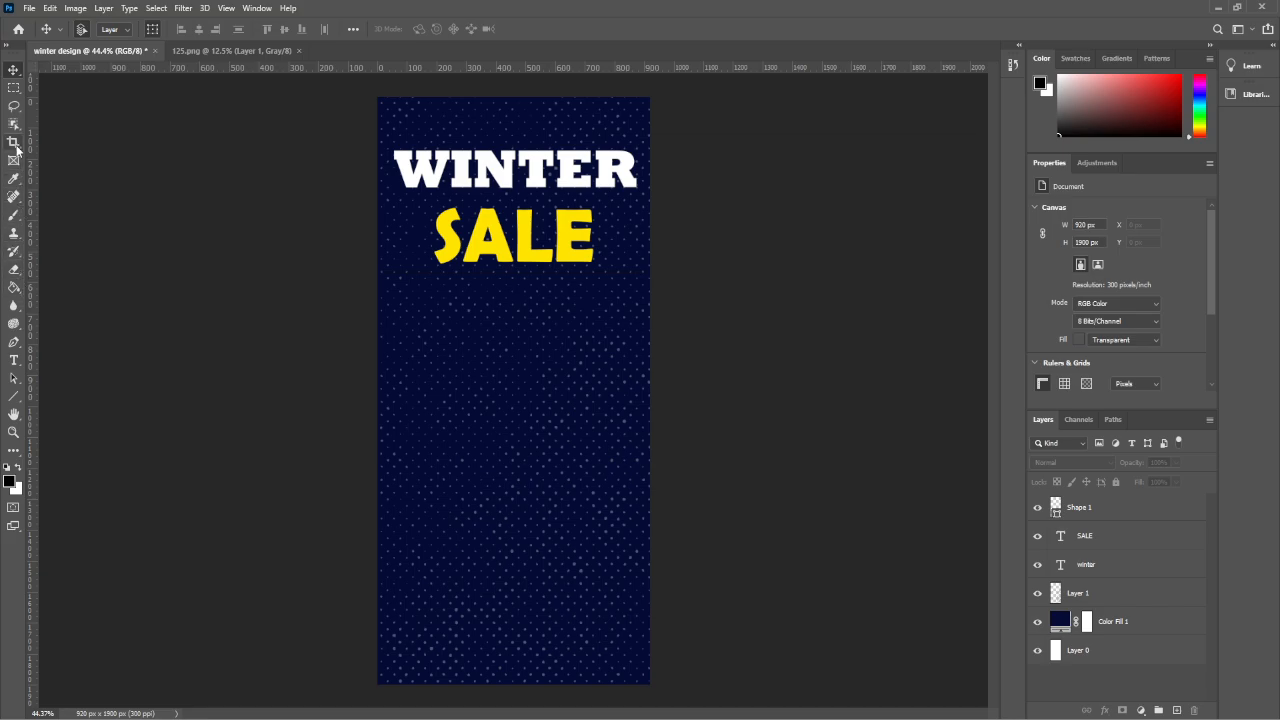
Draw a horizontal line about 873 px long with a 10 px weight directly below the SALE text.
click(15, 344)
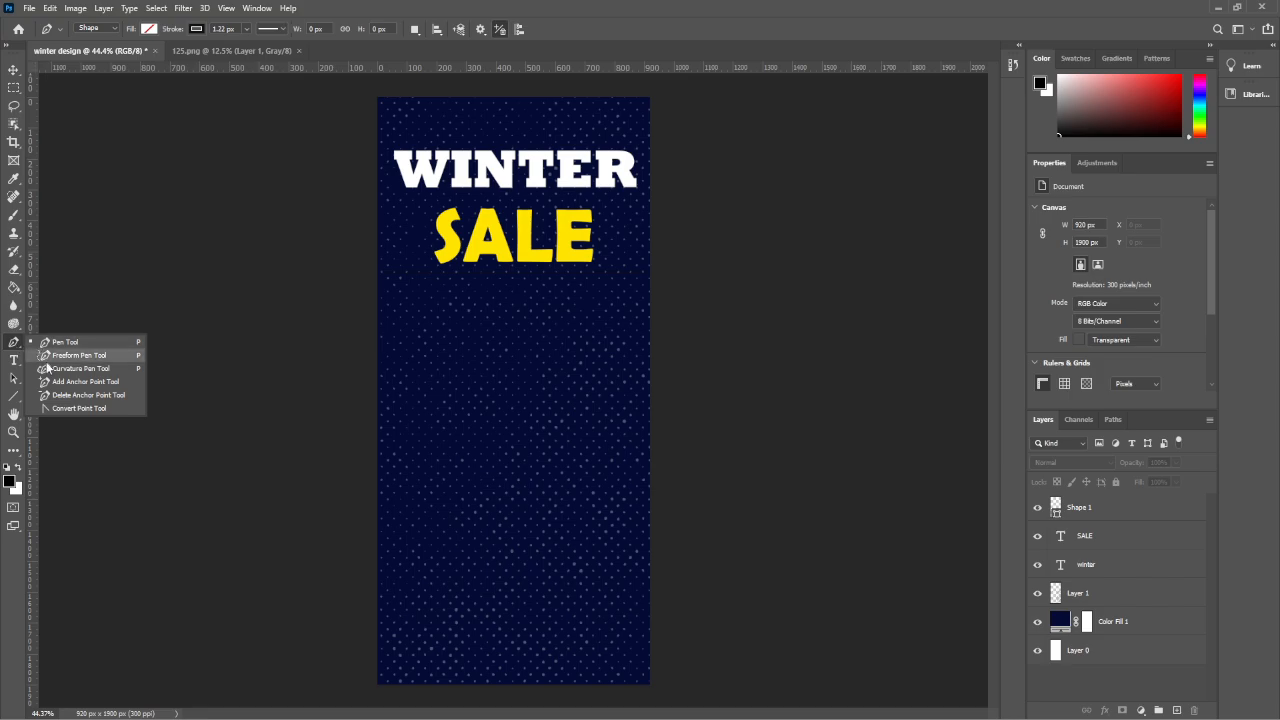
click(20, 399)
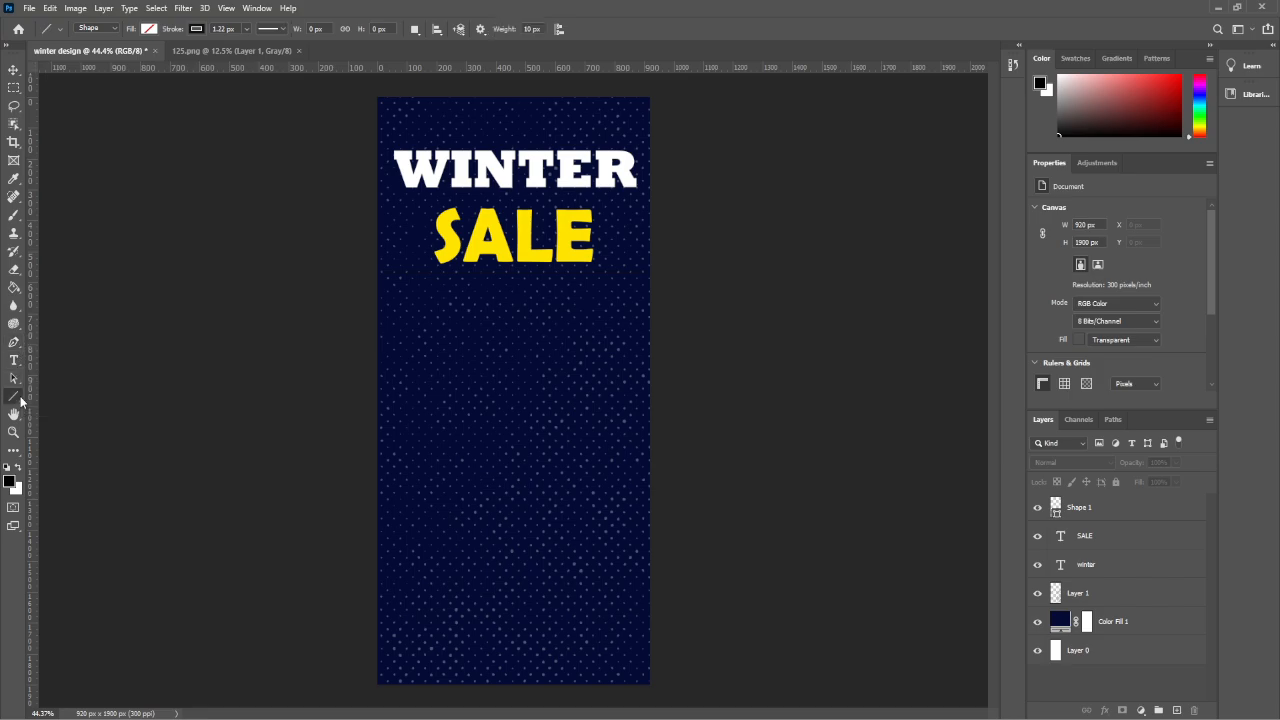
drag(383, 270, 641, 282)
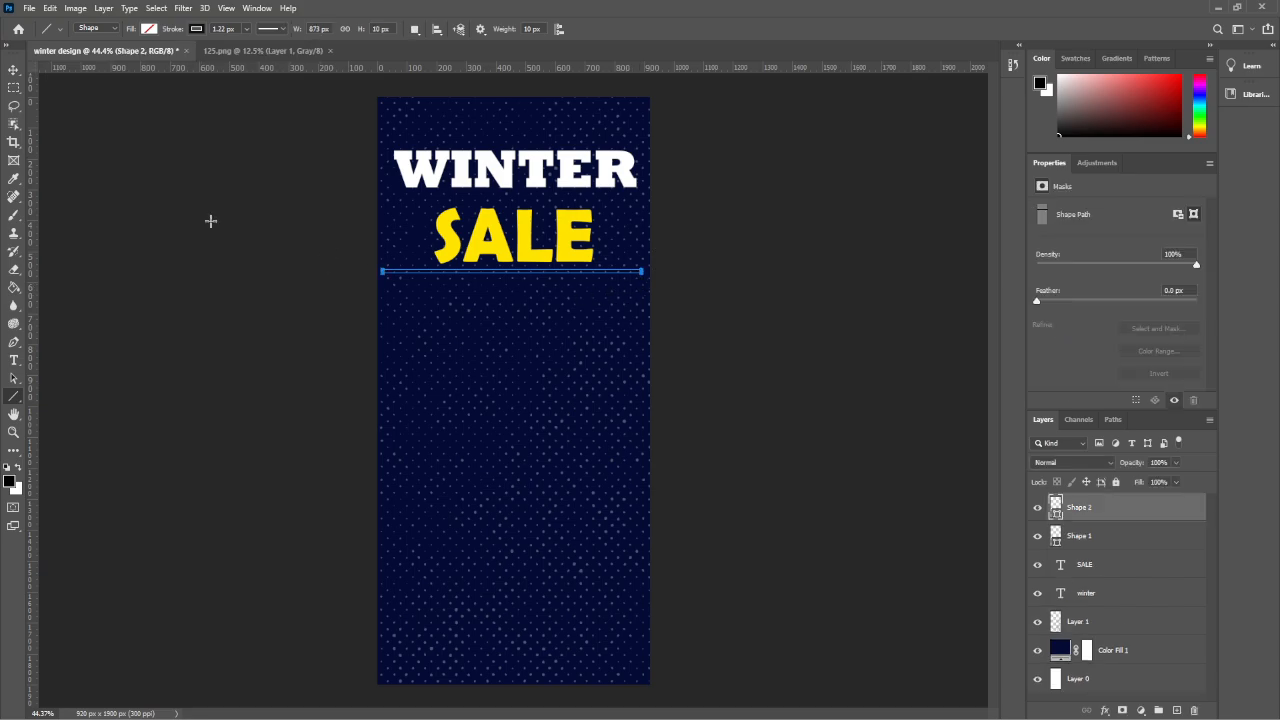
Give the line under SALE a white fill and remove its stroke.
click(149, 28)
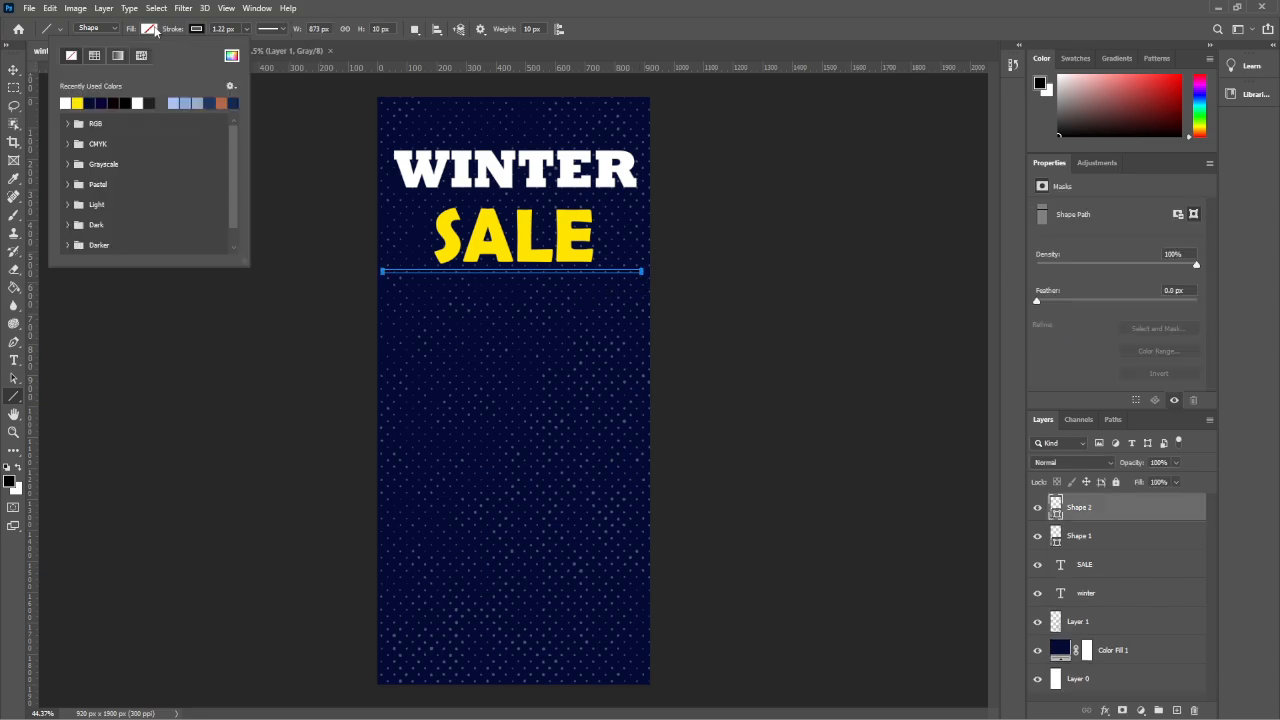
click(73, 97)
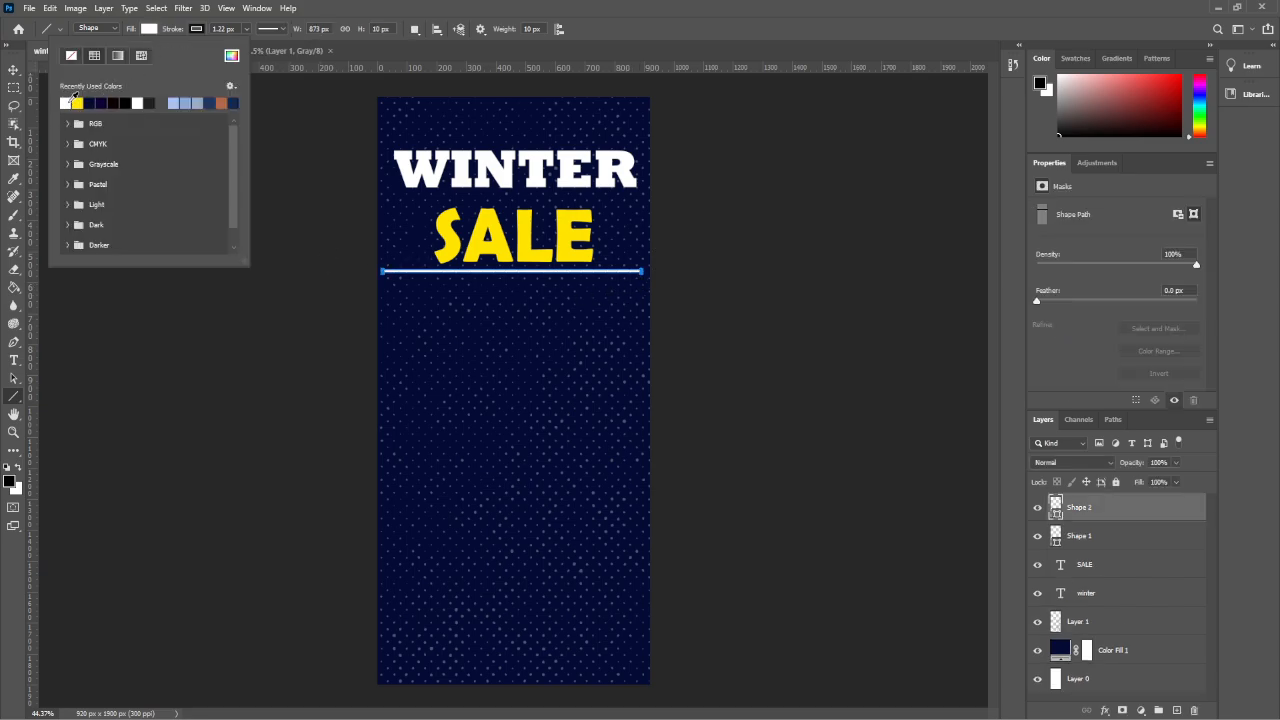
click(200, 33)
click(141, 55)
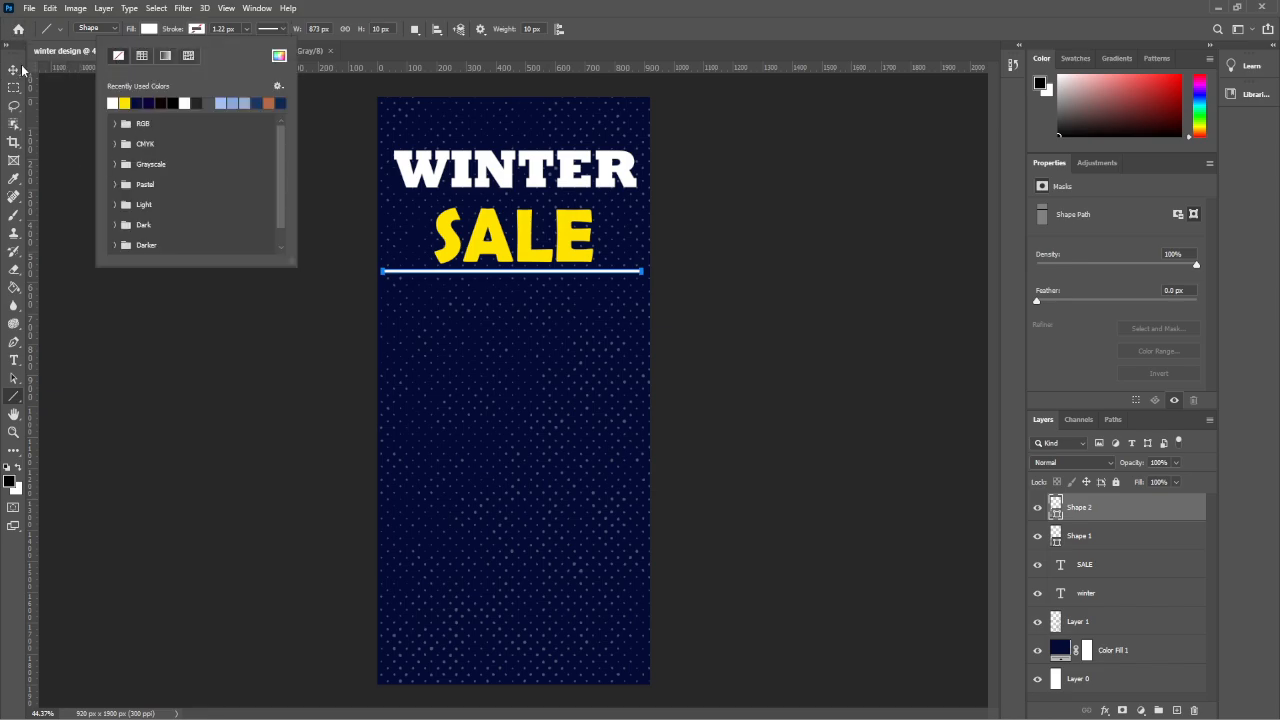
click(14, 70)
click(214, 240)
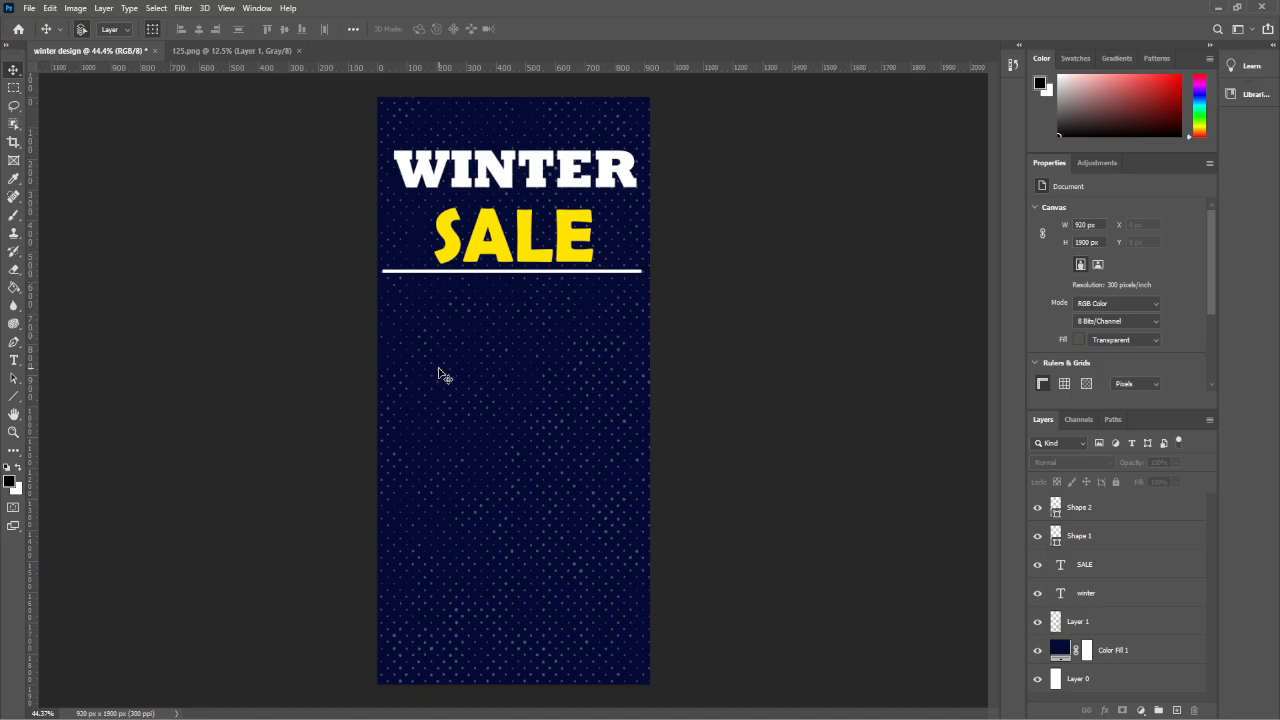
Add the text "50%OFF", enlarge it to about 35 pt and place it just below the white line.
key(t)
click(438, 311)
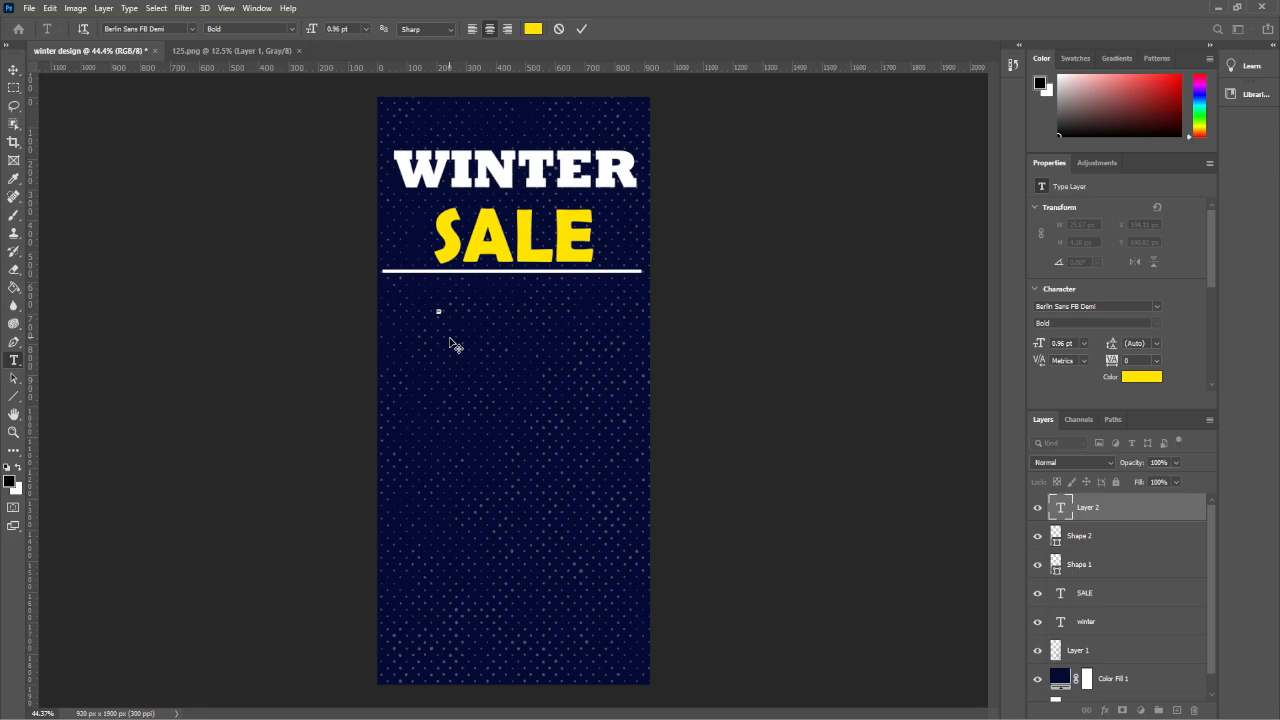
click(14, 71)
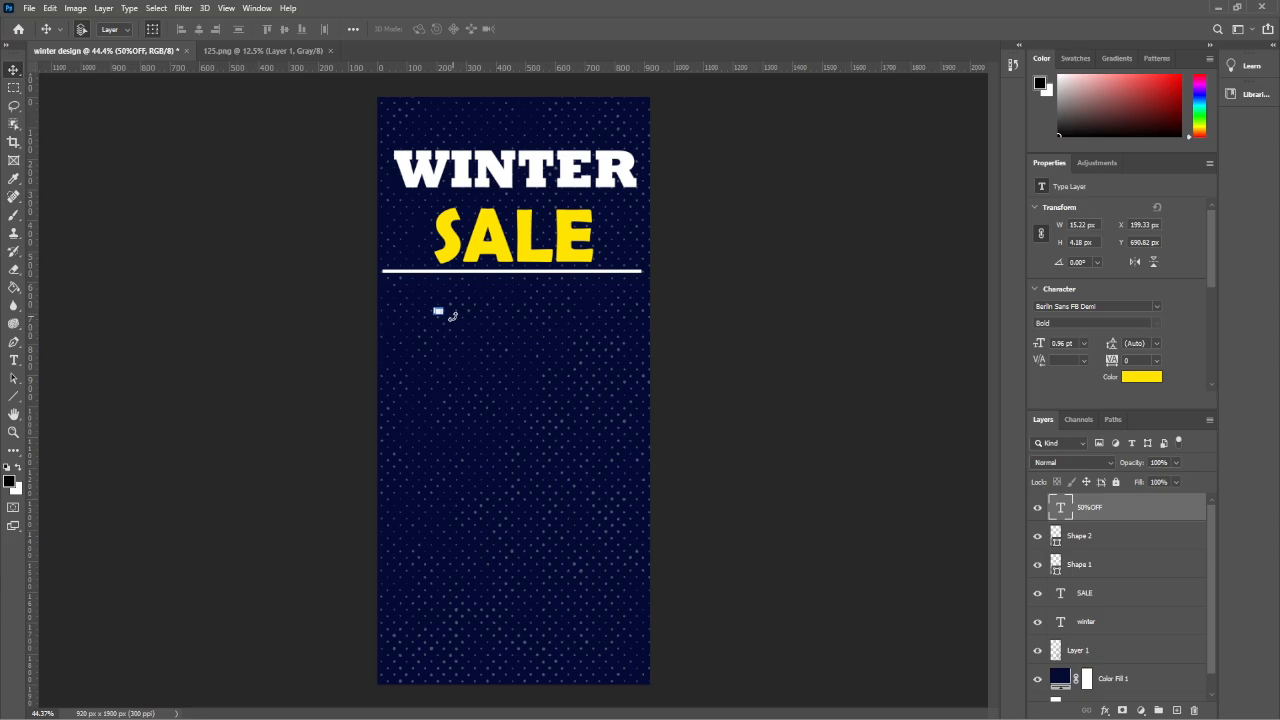
drag(444, 314, 551, 300)
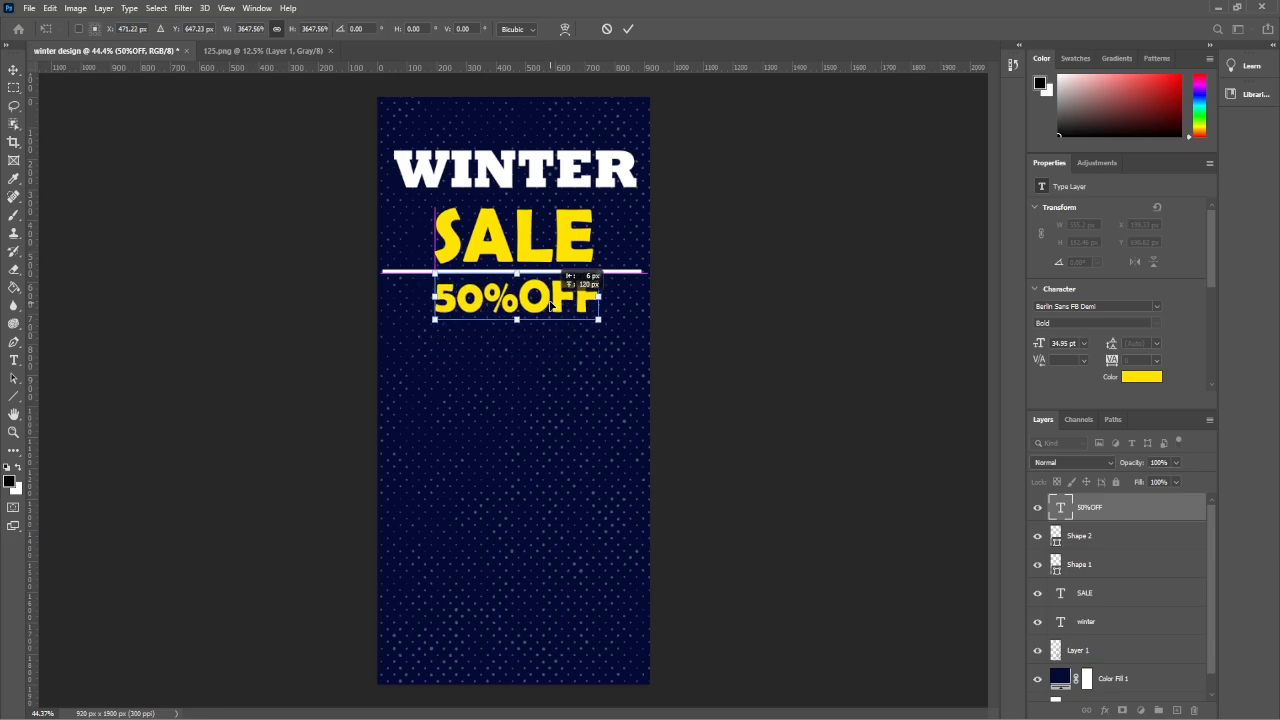
key(Return)
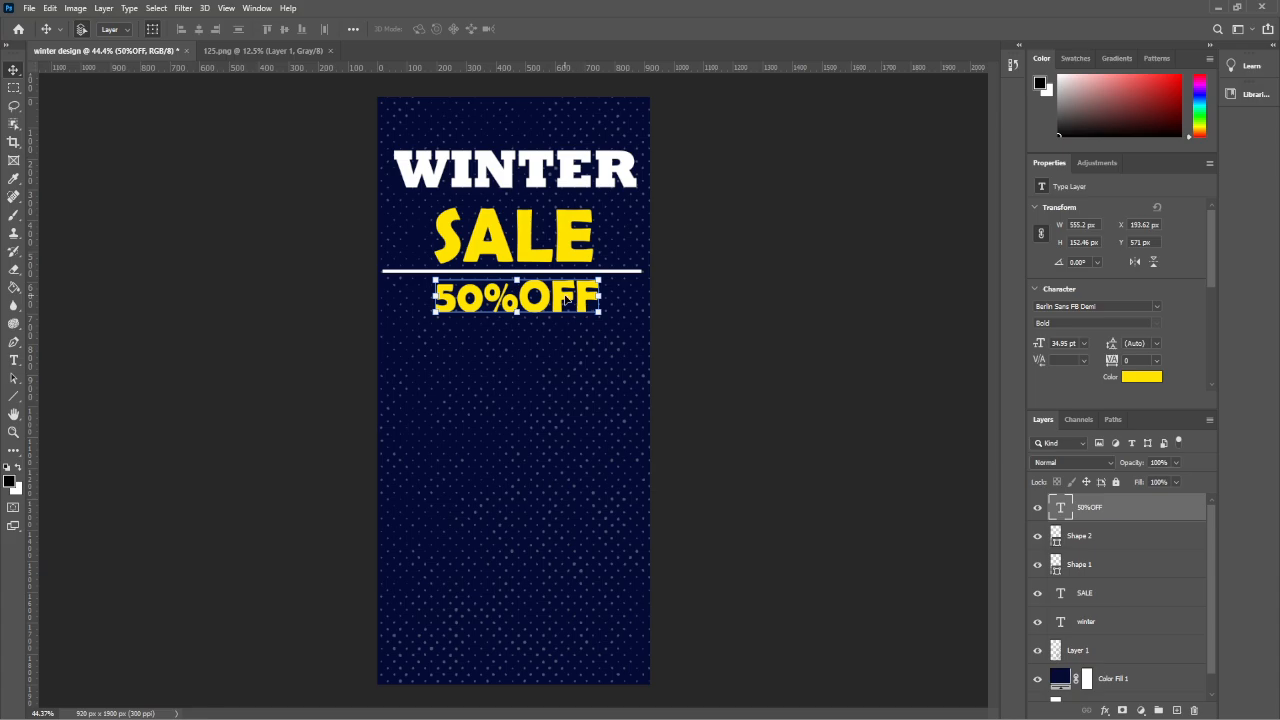
Change the 50%OFF text color to white (ffffff).
double_click(565, 298)
click(1146, 377)
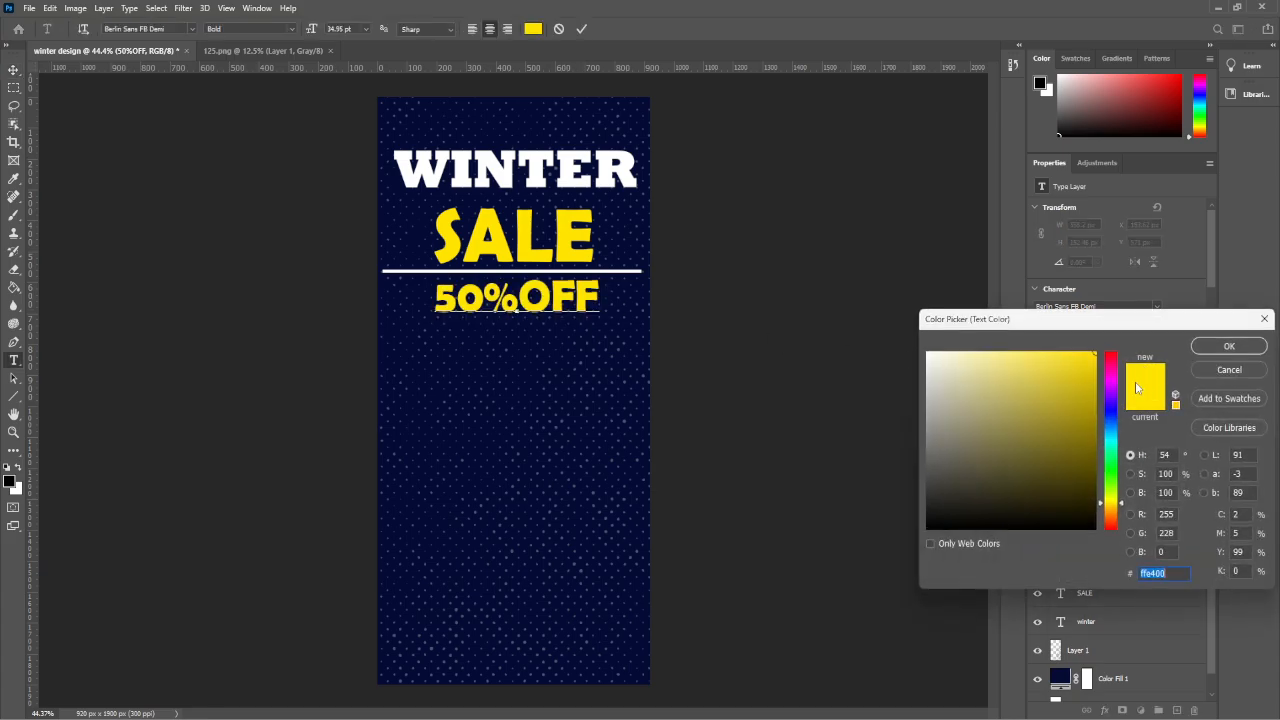
text(ffffff)
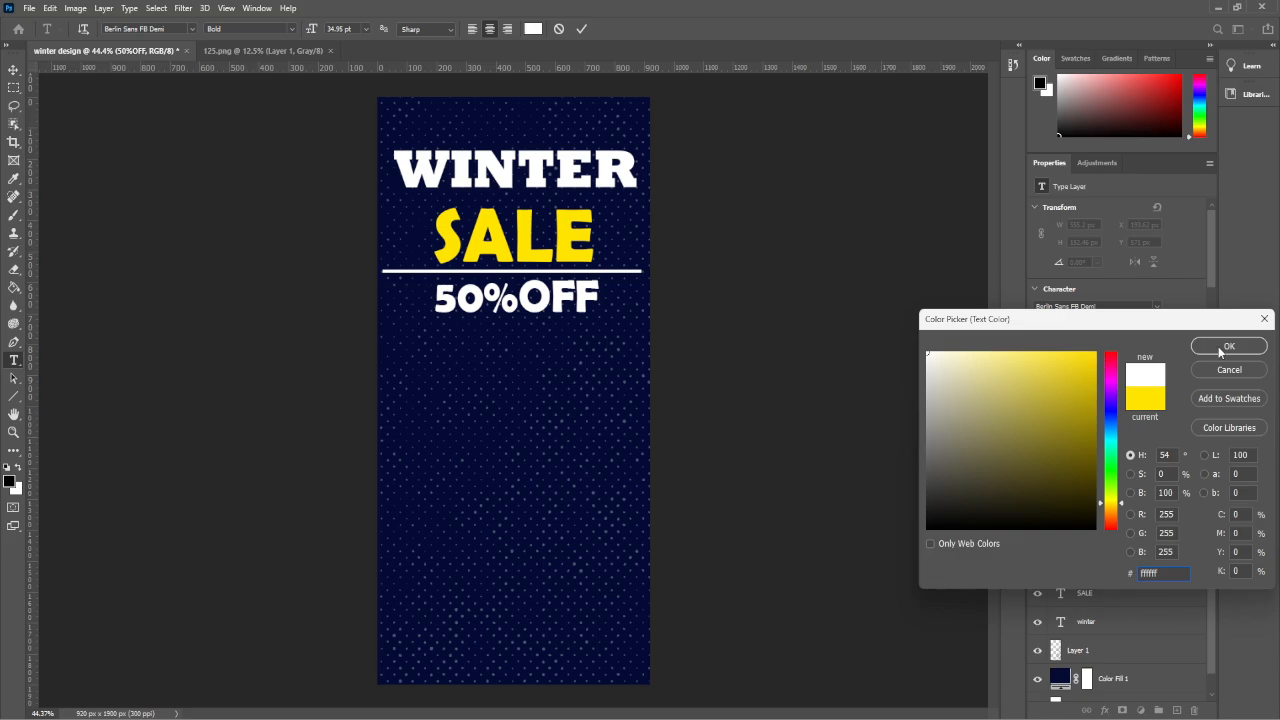
click(1223, 347)
key(ctrl+Return)
key(v)
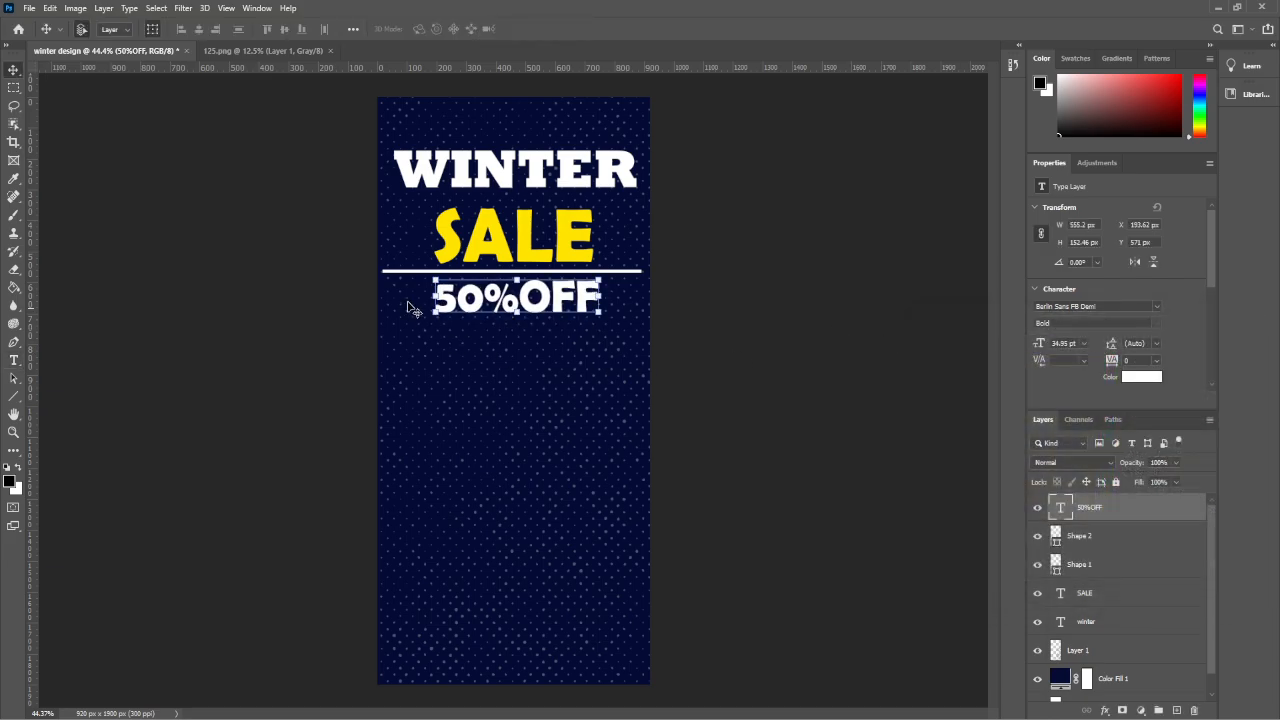
click(190, 165)
Duplicate the white line below the 50%OFF text and align the copy with the original line.
click(396, 272)
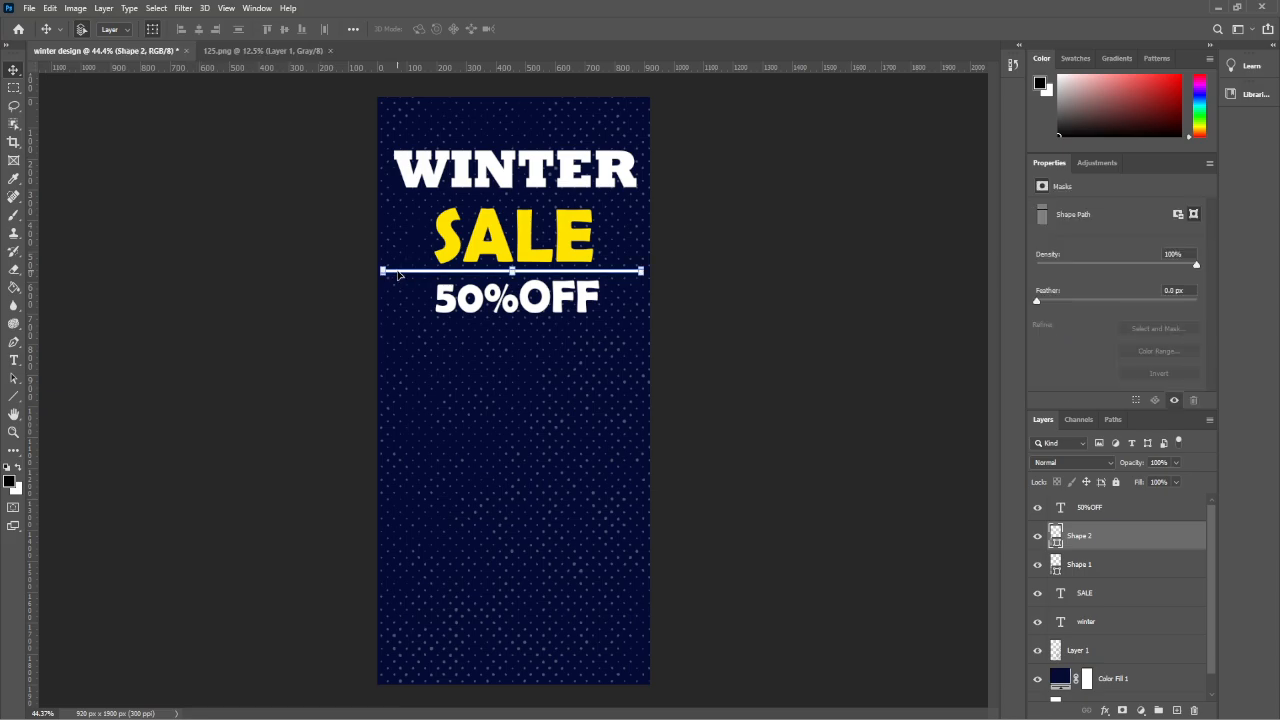
drag(405, 273, 406, 328)
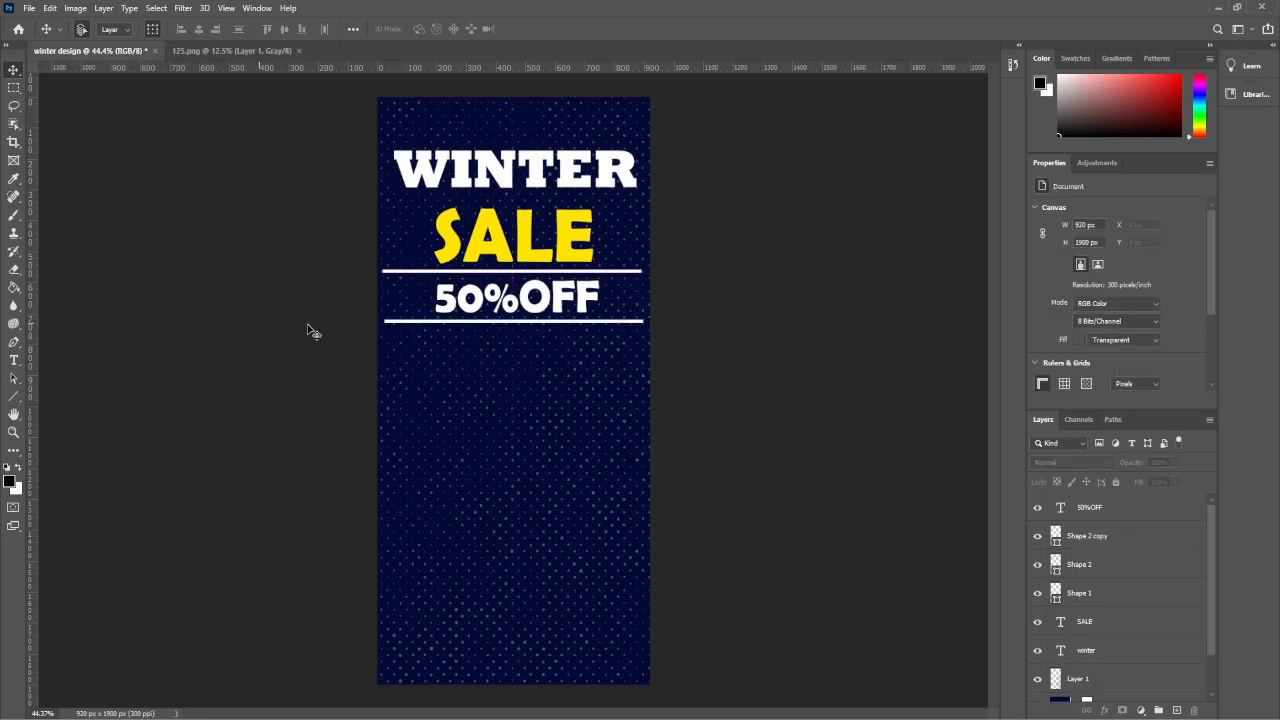
drag(569, 323, 568, 326)
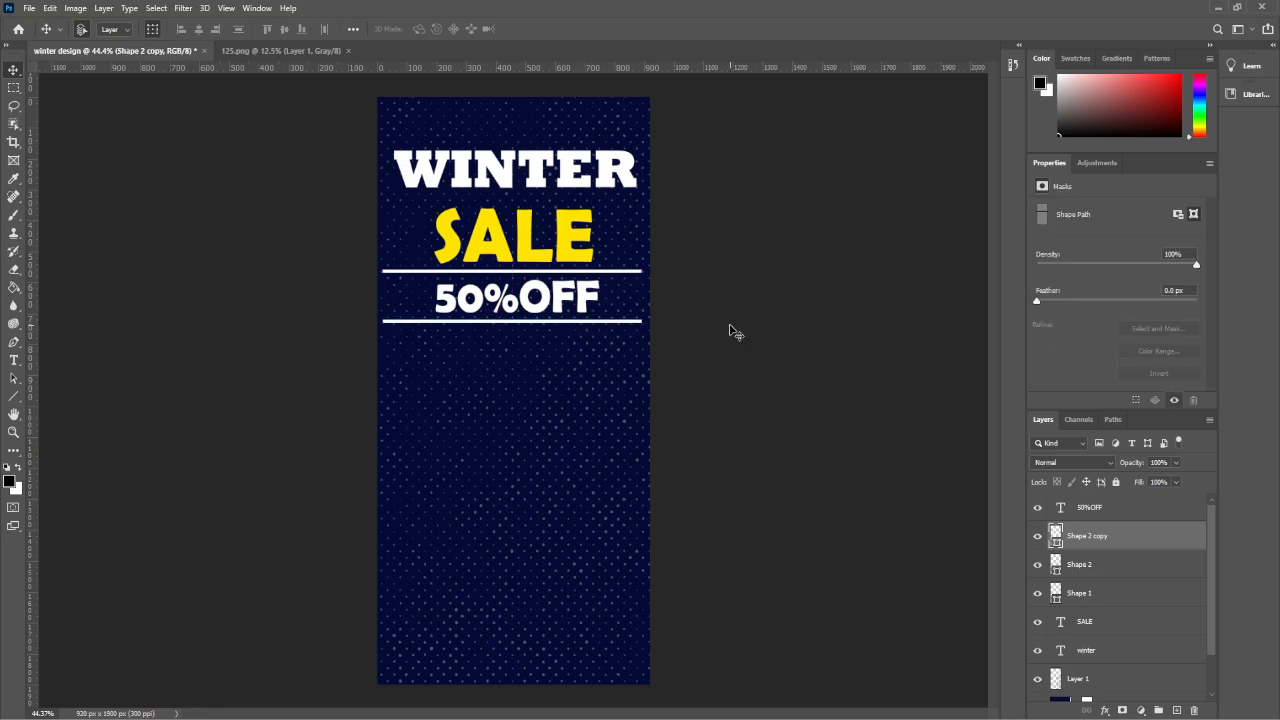
click(730, 330)
Set the 50%OFF text in the Minion Variable Concept font.
double_click(566, 300)
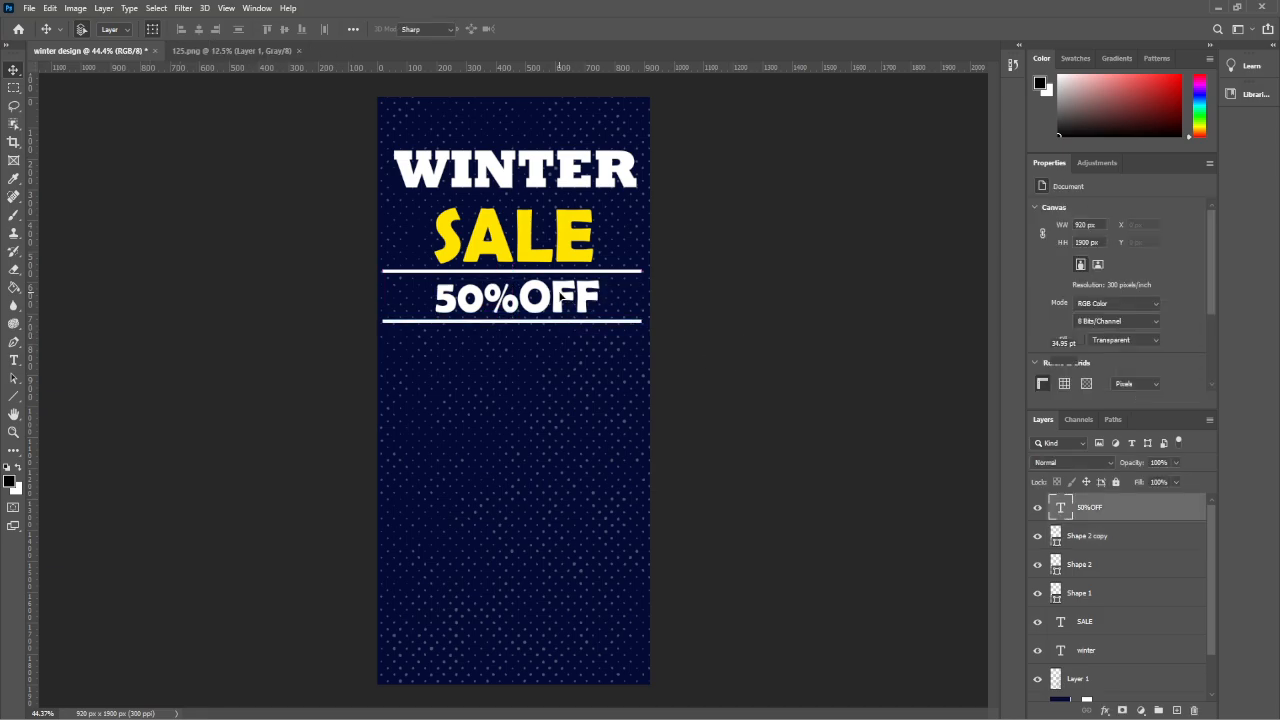
click(191, 29)
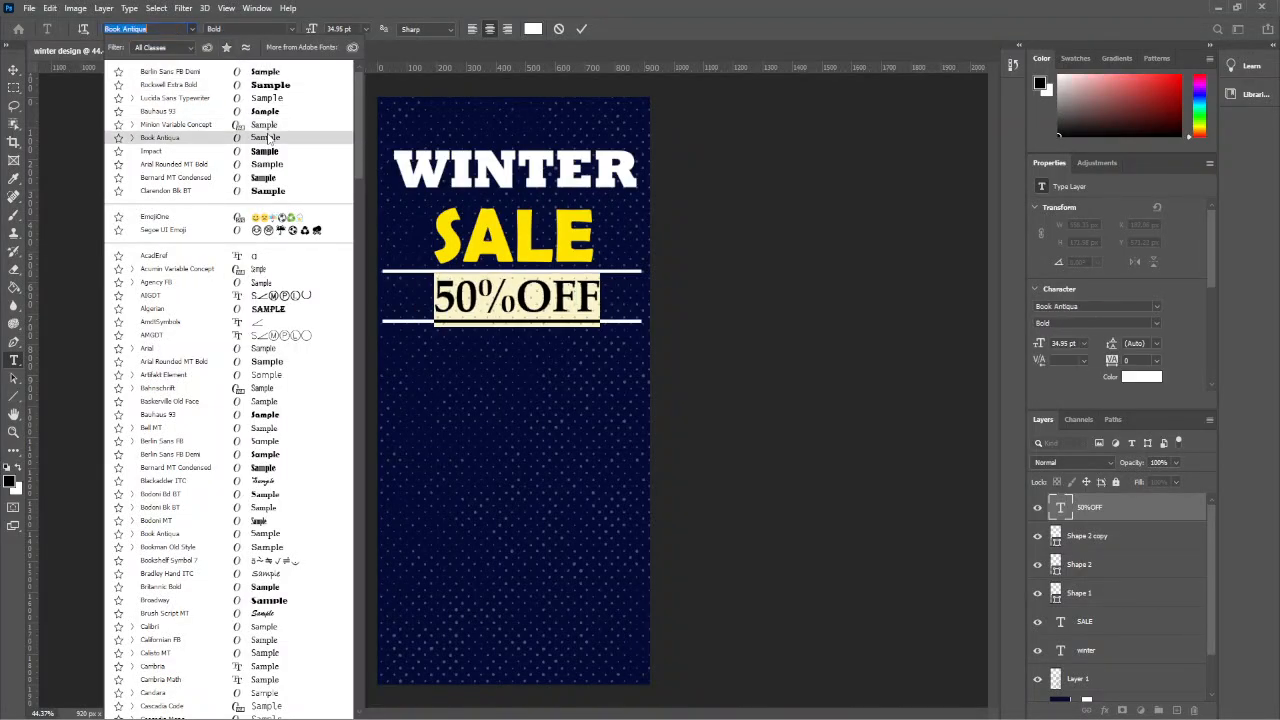
click(268, 127)
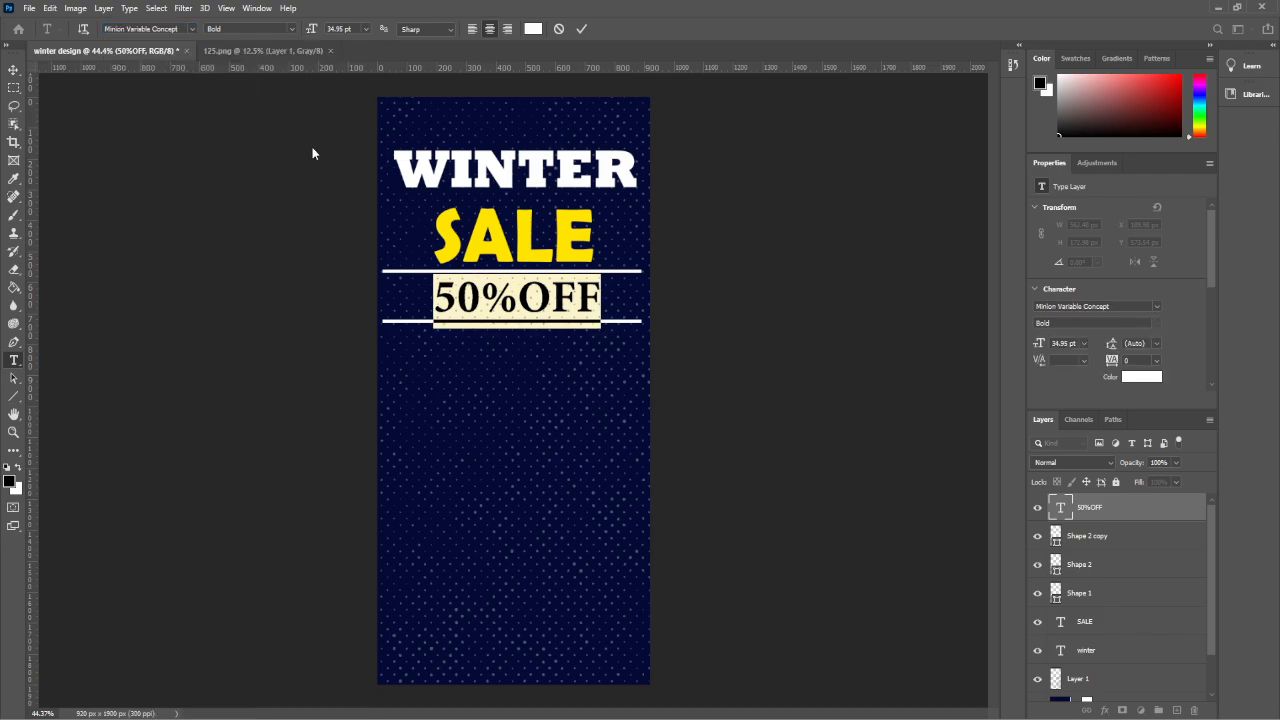
click(906, 329)
key(v)
click(779, 402)
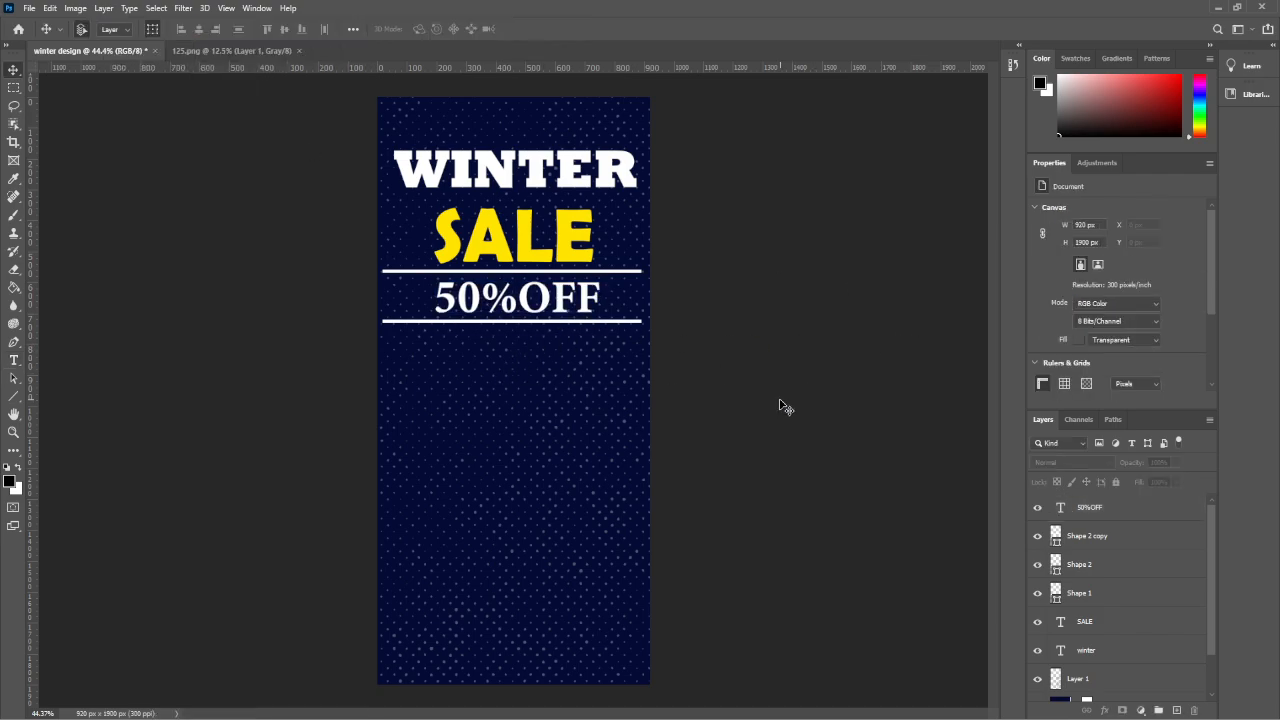
Bring the winter photo from 12563.jpg into the banner, scale it to about 17.6% and center it below the lower line.
click(240, 50)
drag(541, 361, 459, 403)
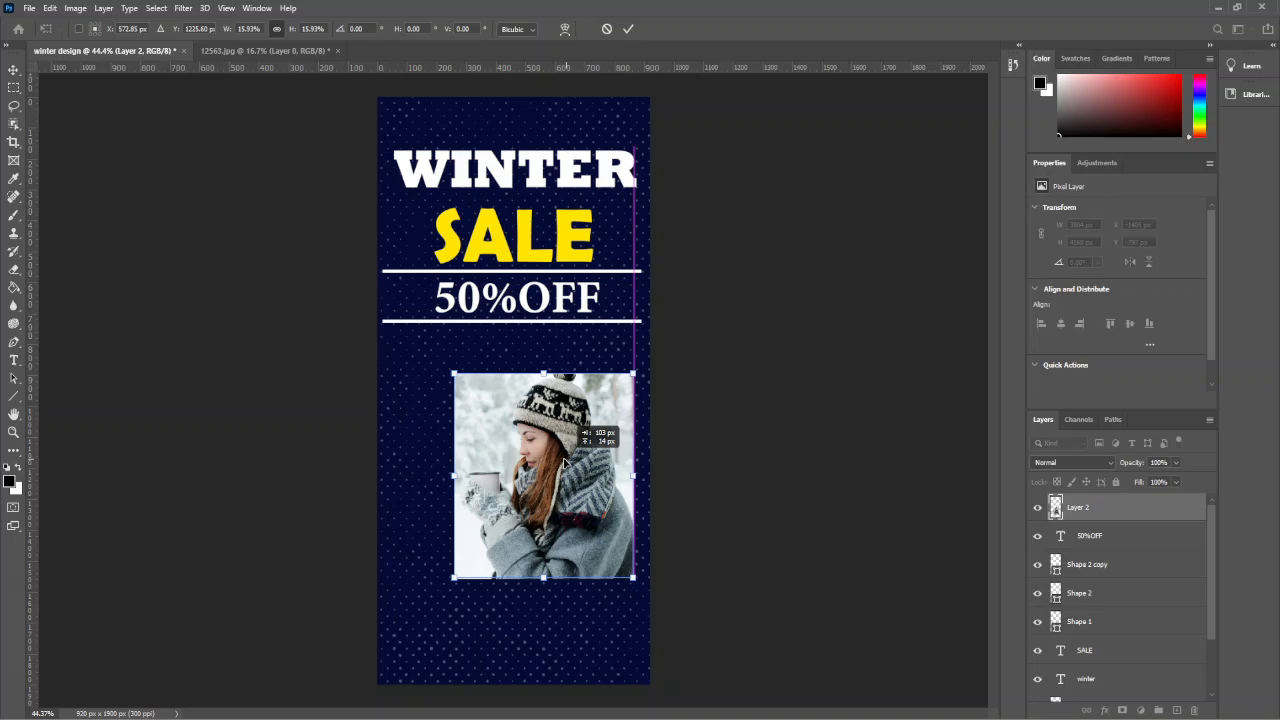
drag(563, 461, 536, 451)
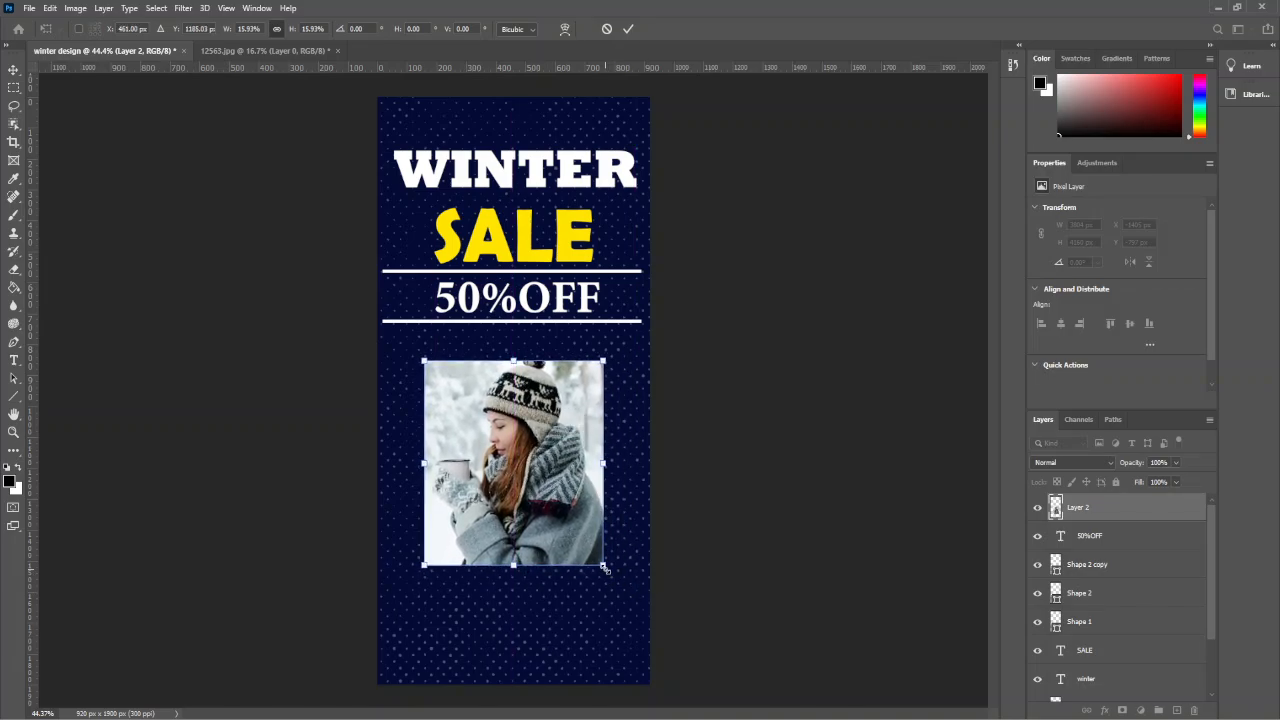
mouse_move(604, 568)
mouse_down()
mouse_move(622, 584)
mouse_move(613, 577)
mouse_up()
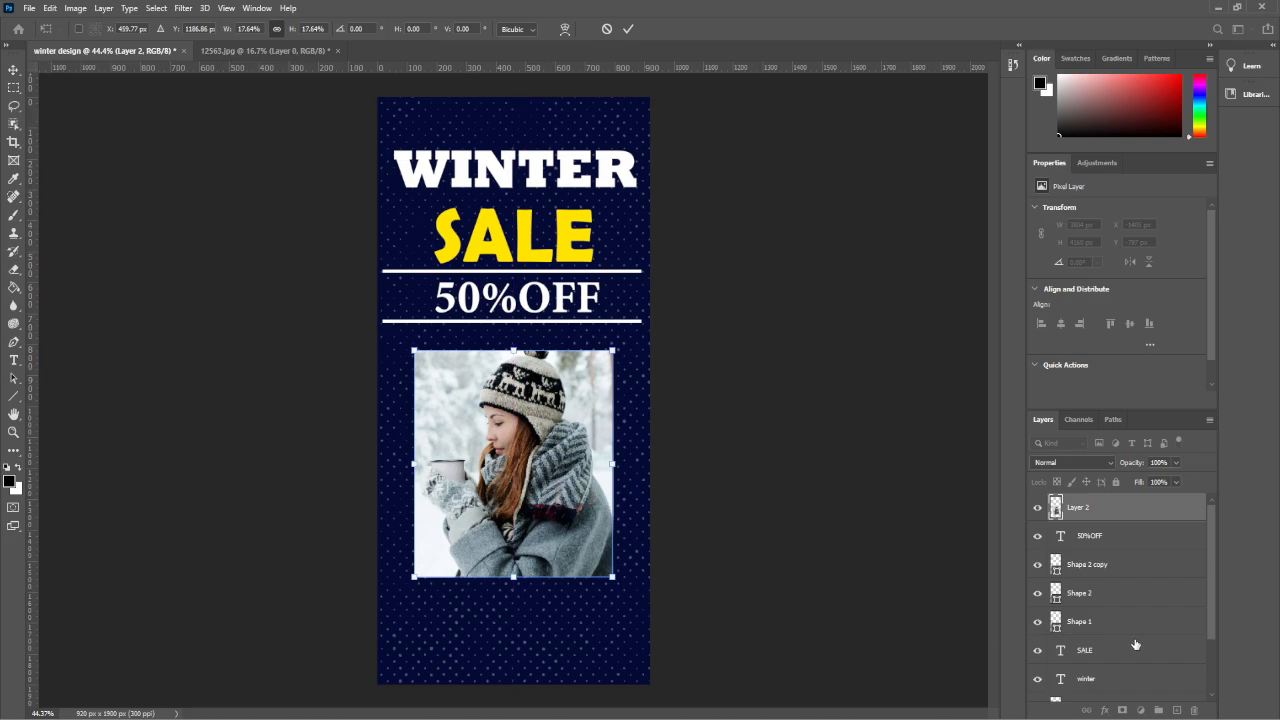
click(1099, 516)
Convert the photo layer to a smart object and rasterize it.
right_click(1090, 505)
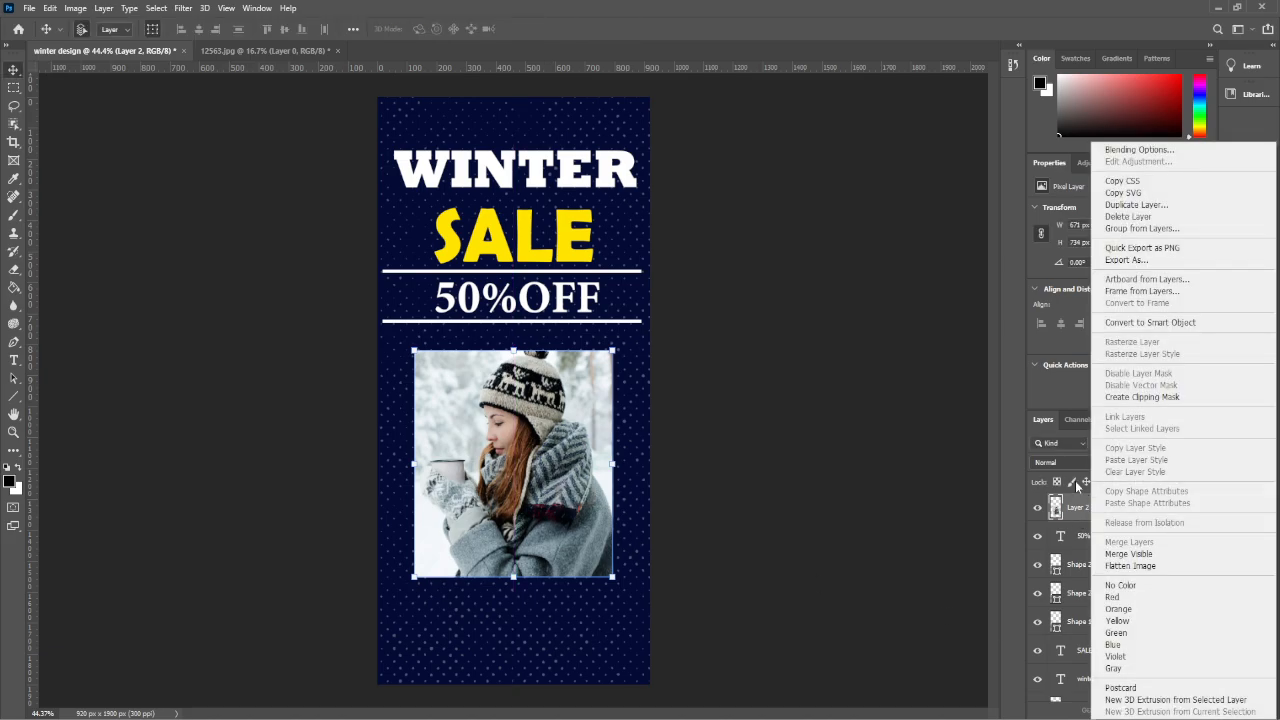
click(1140, 324)
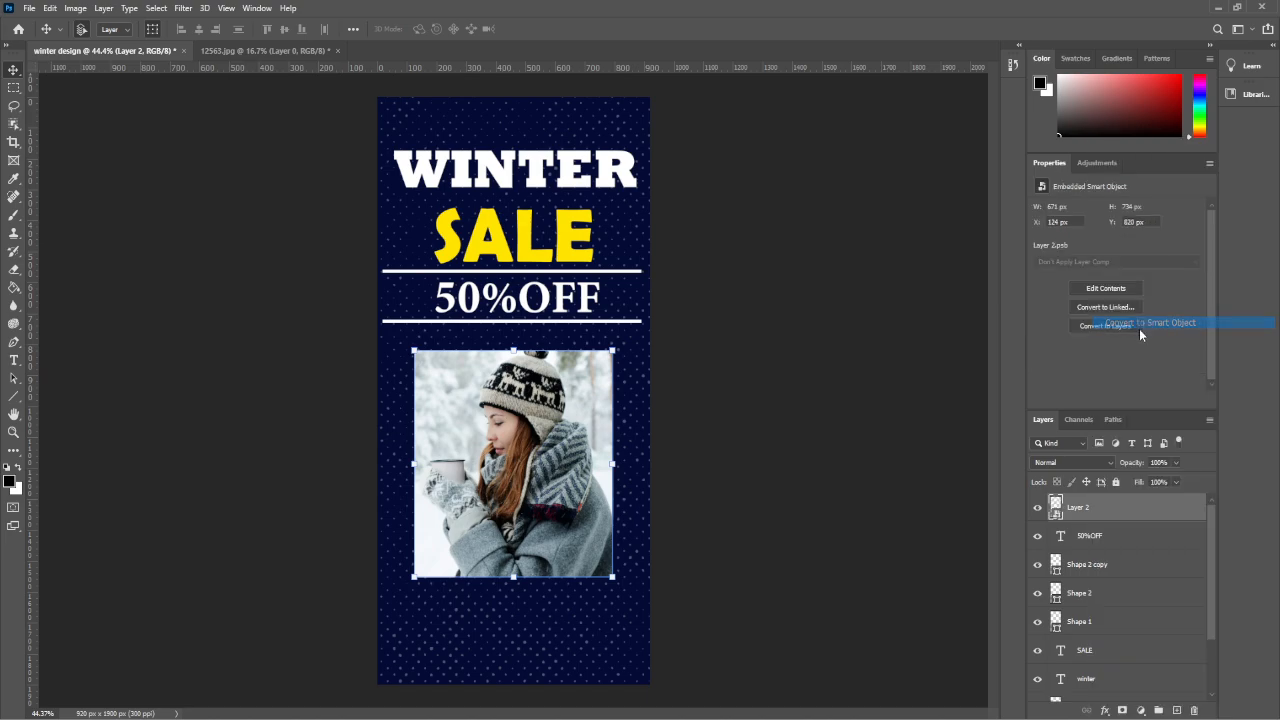
right_click(1111, 510)
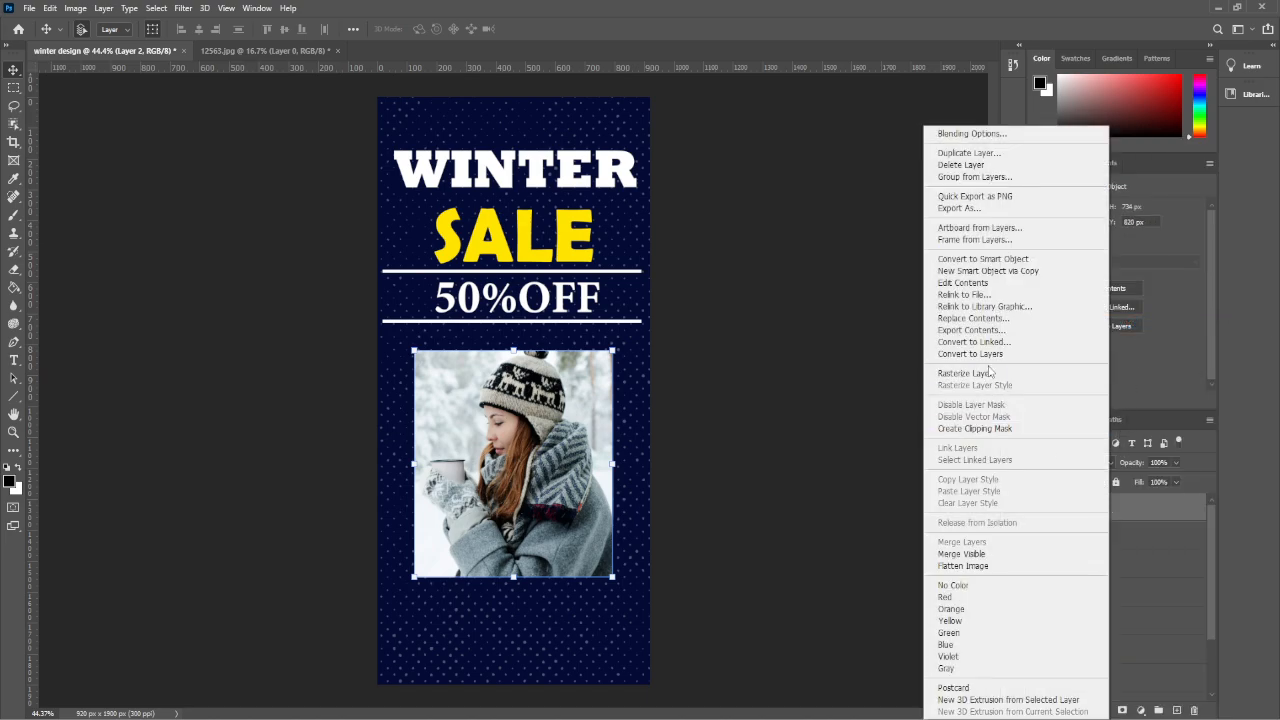
click(988, 372)
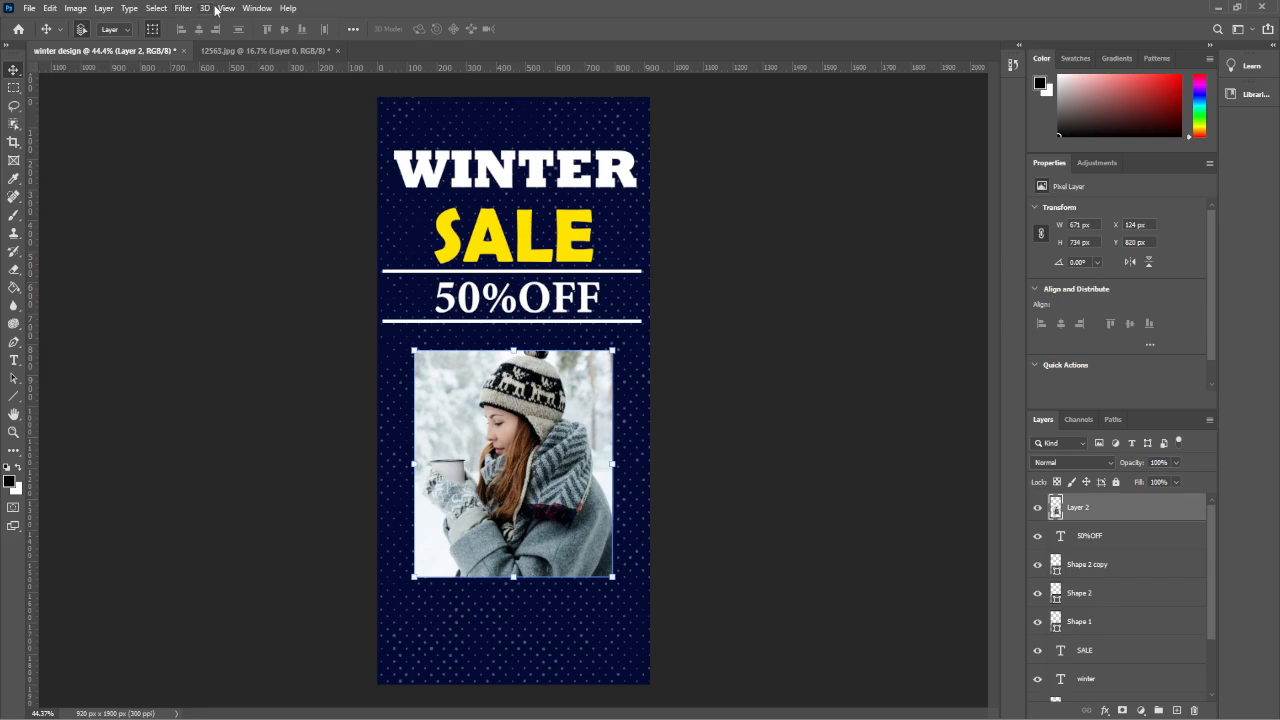
Cool and darken the winter photo with the Camera Raw Filter: Temperature -19, Exposure -0.90, Contrast -33, Shadows +3, Texture +30, Dehaze +18.
click(183, 12)
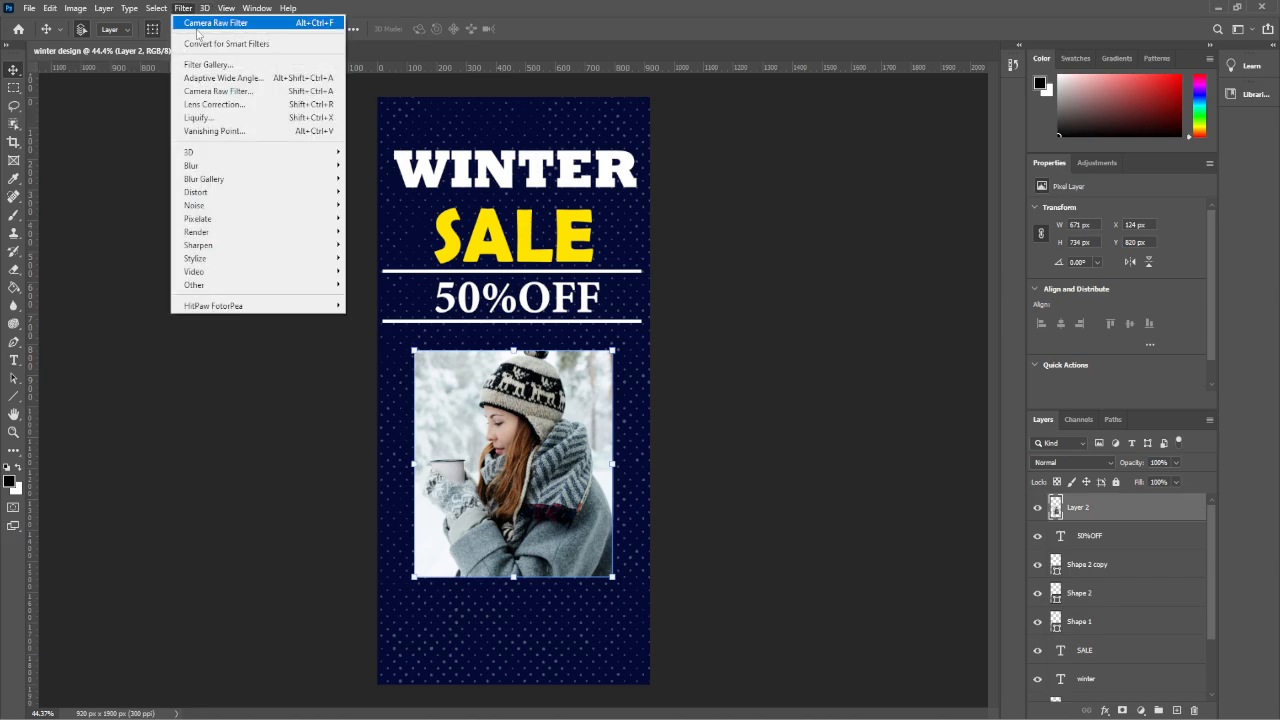
click(207, 88)
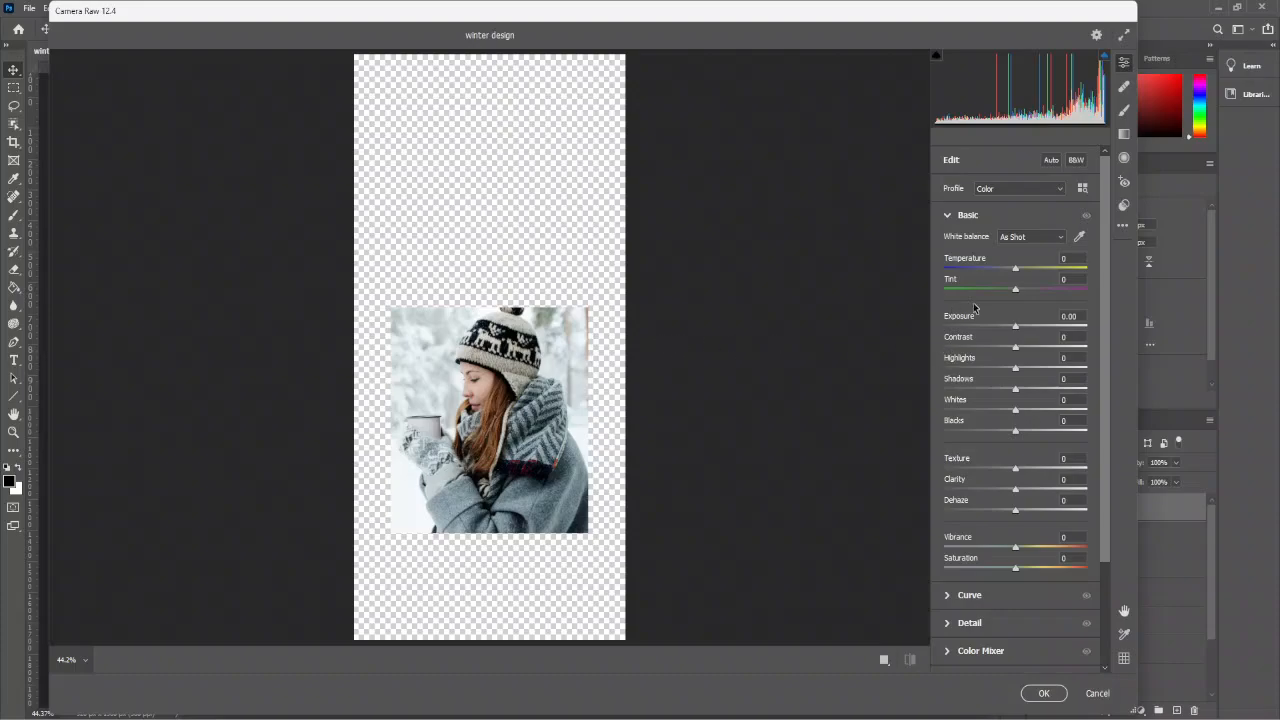
click(1027, 193)
click(1042, 247)
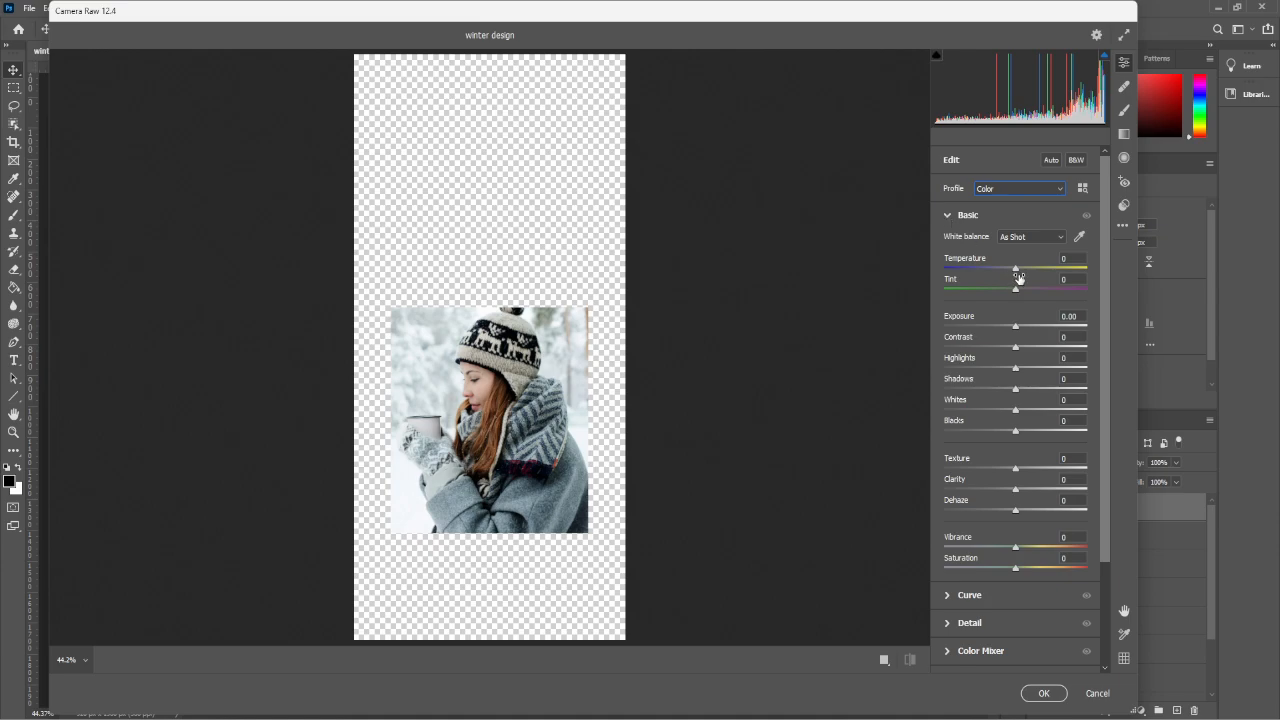
drag(1016, 270, 1001, 271)
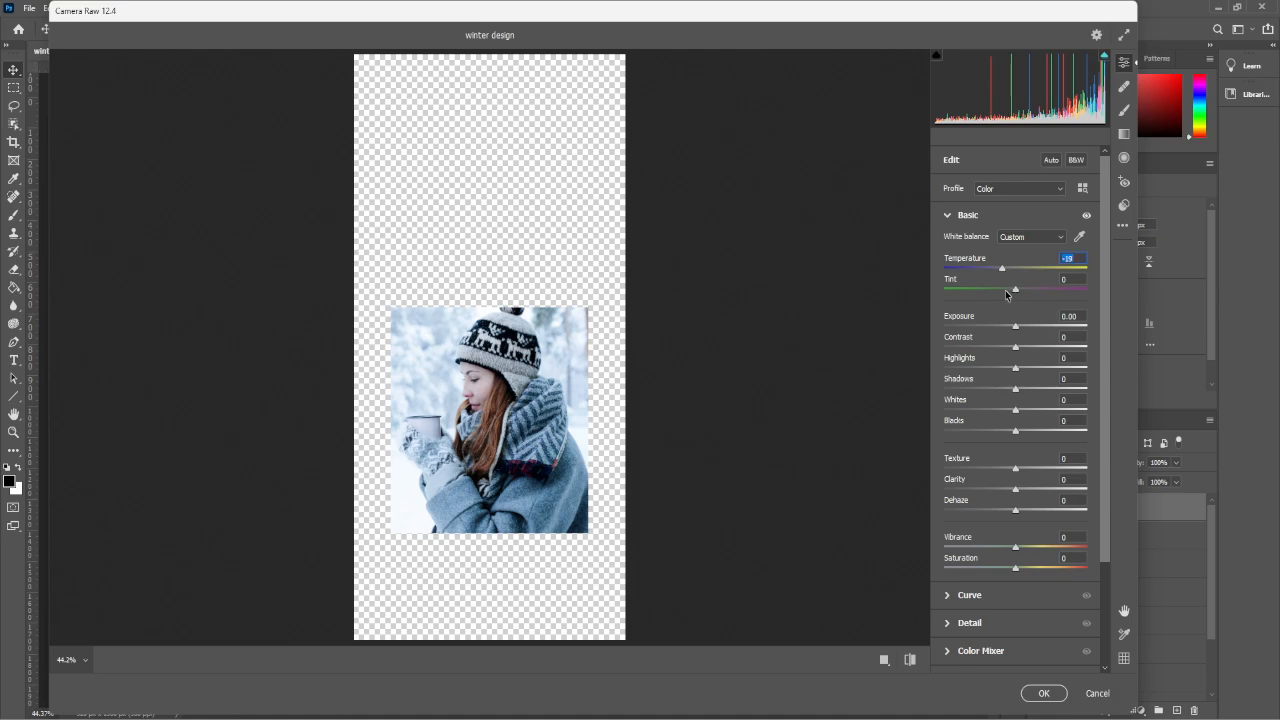
drag(1015, 330, 1018, 393)
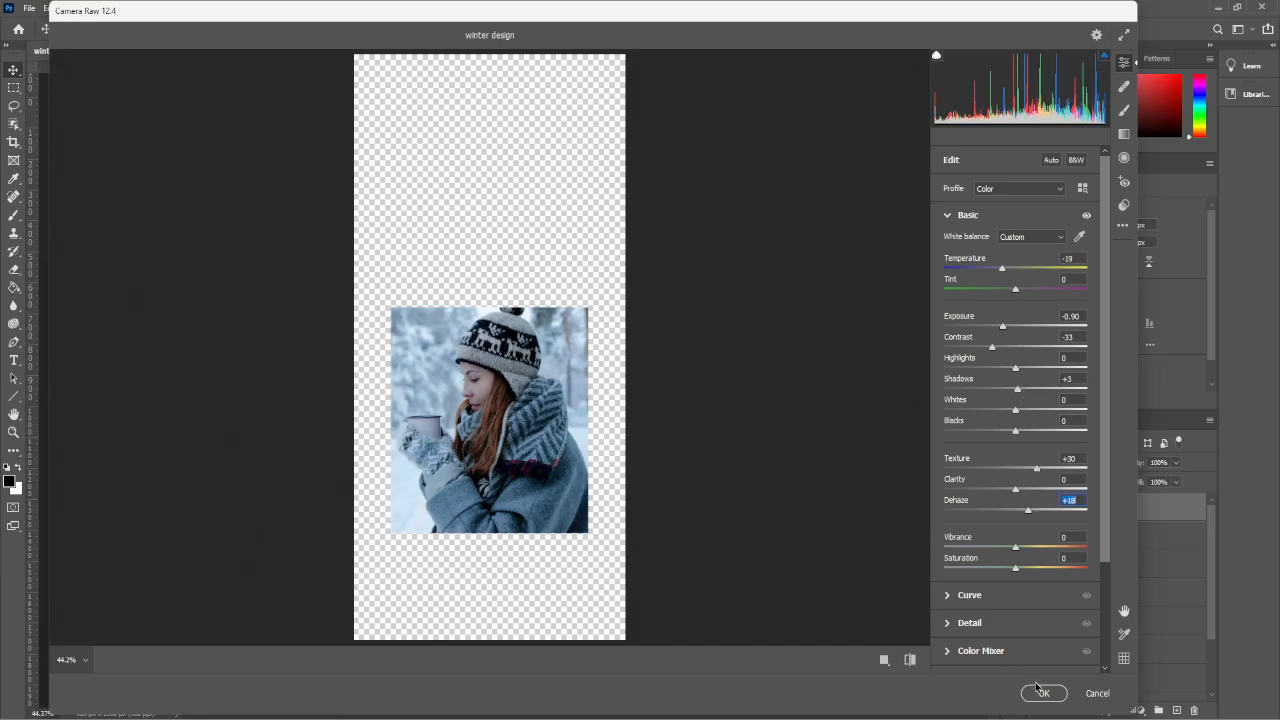
click(1042, 692)
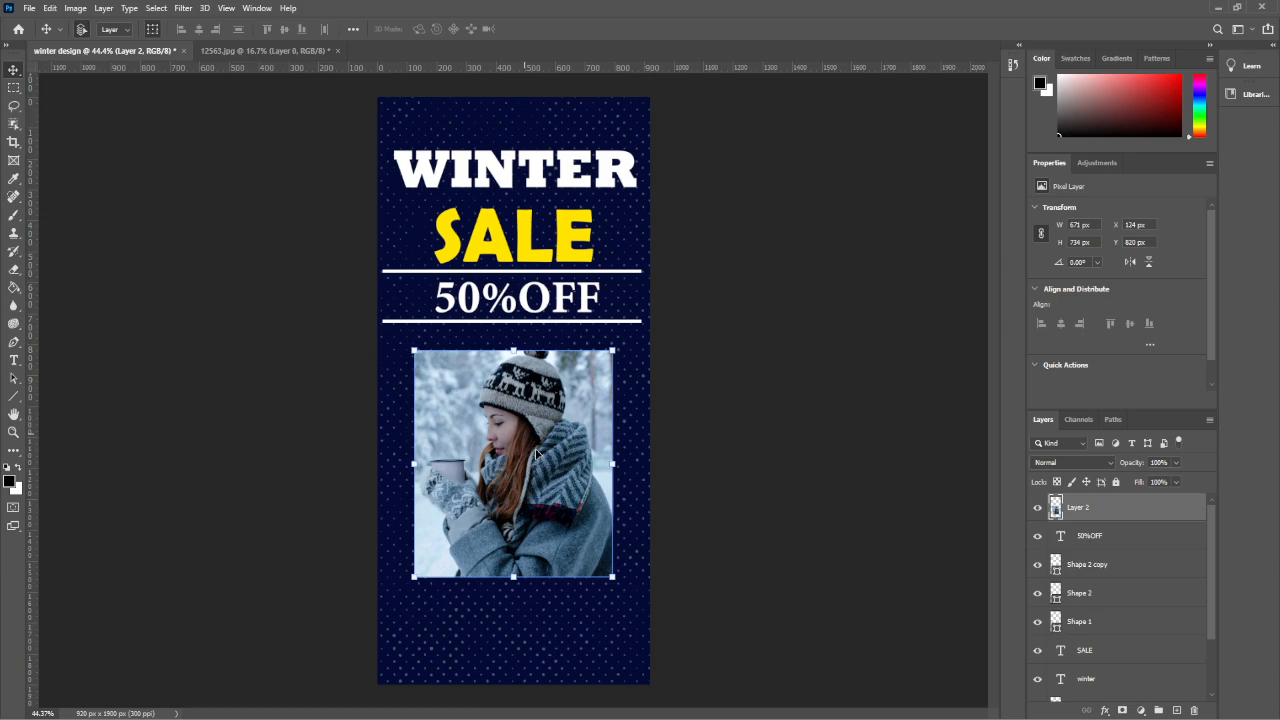
Scale the winter photo up to about 106% and re-center it below the lower white line.
drag(612, 577, 624, 590)
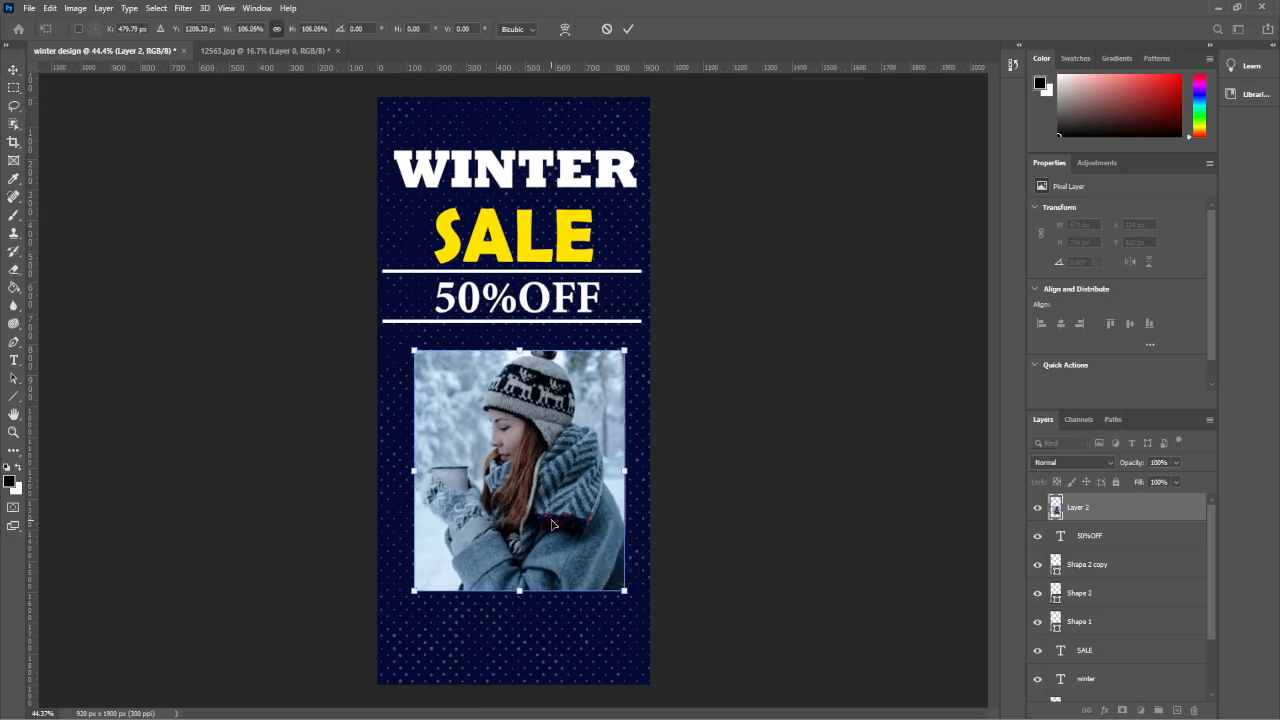
drag(551, 524, 540, 518)
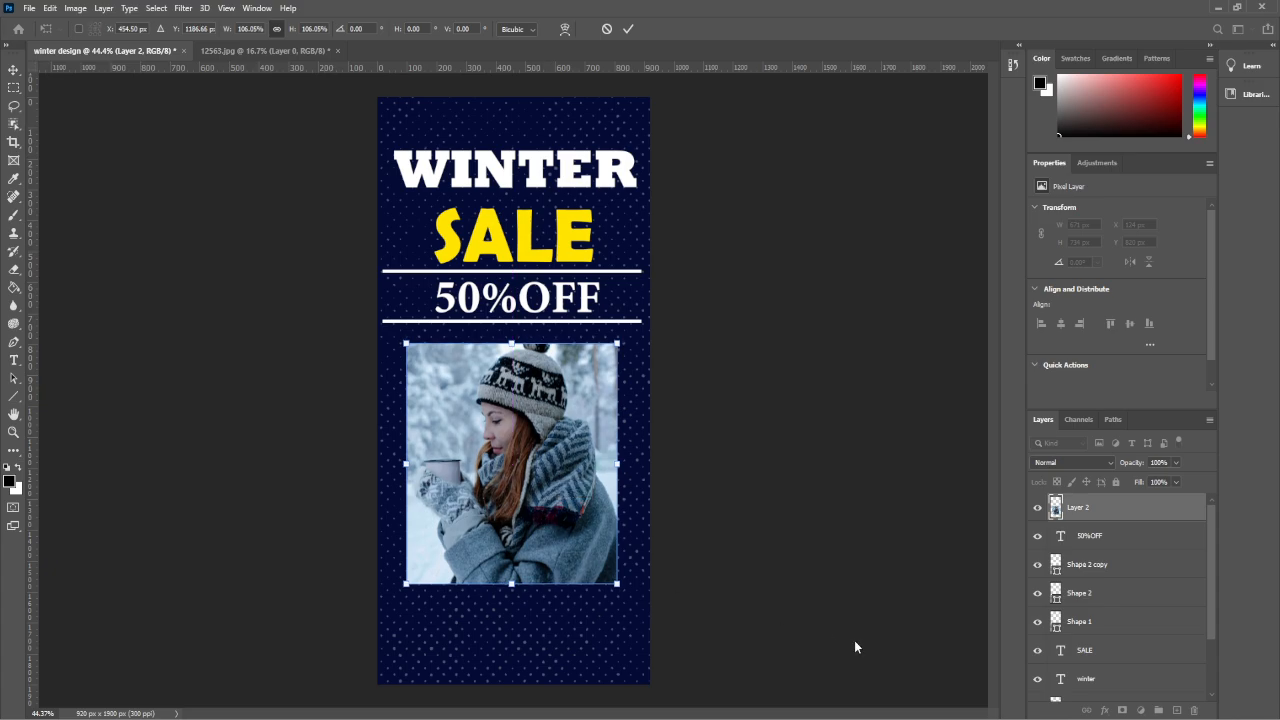
key(Return)
Add a 6 px white outside stroke to the winter photo layer.
click(1105, 711)
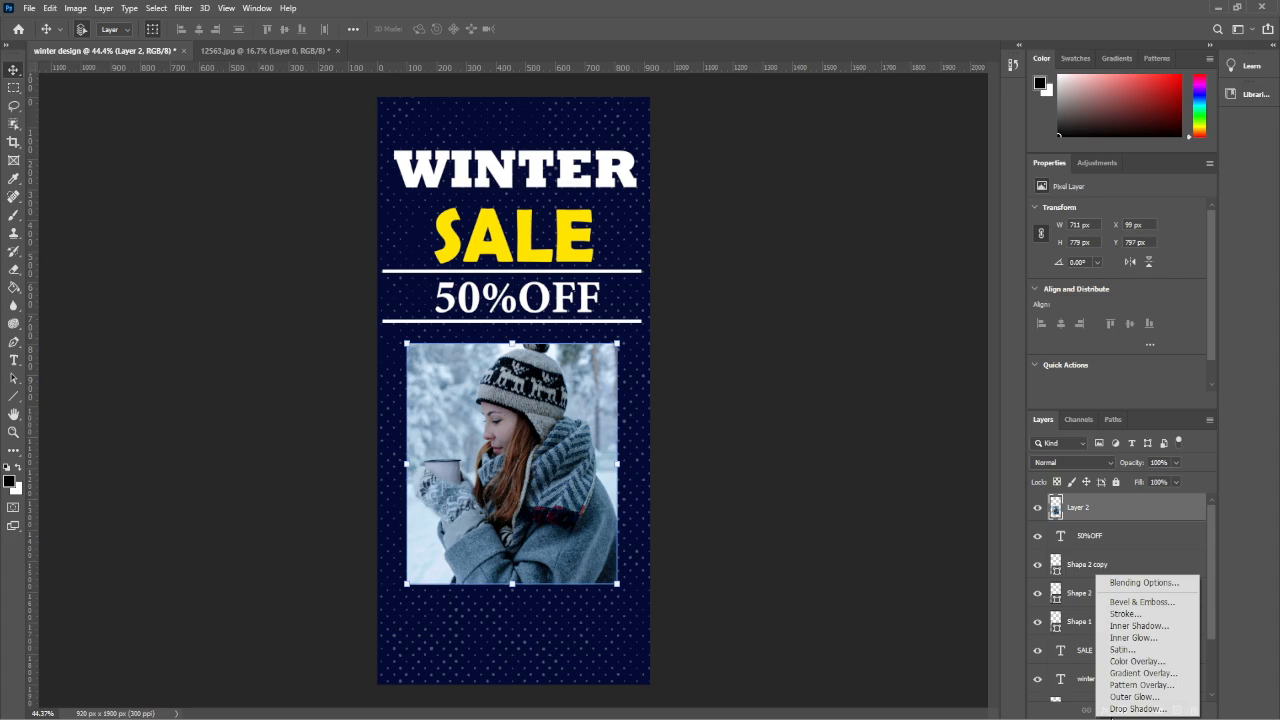
click(1127, 613)
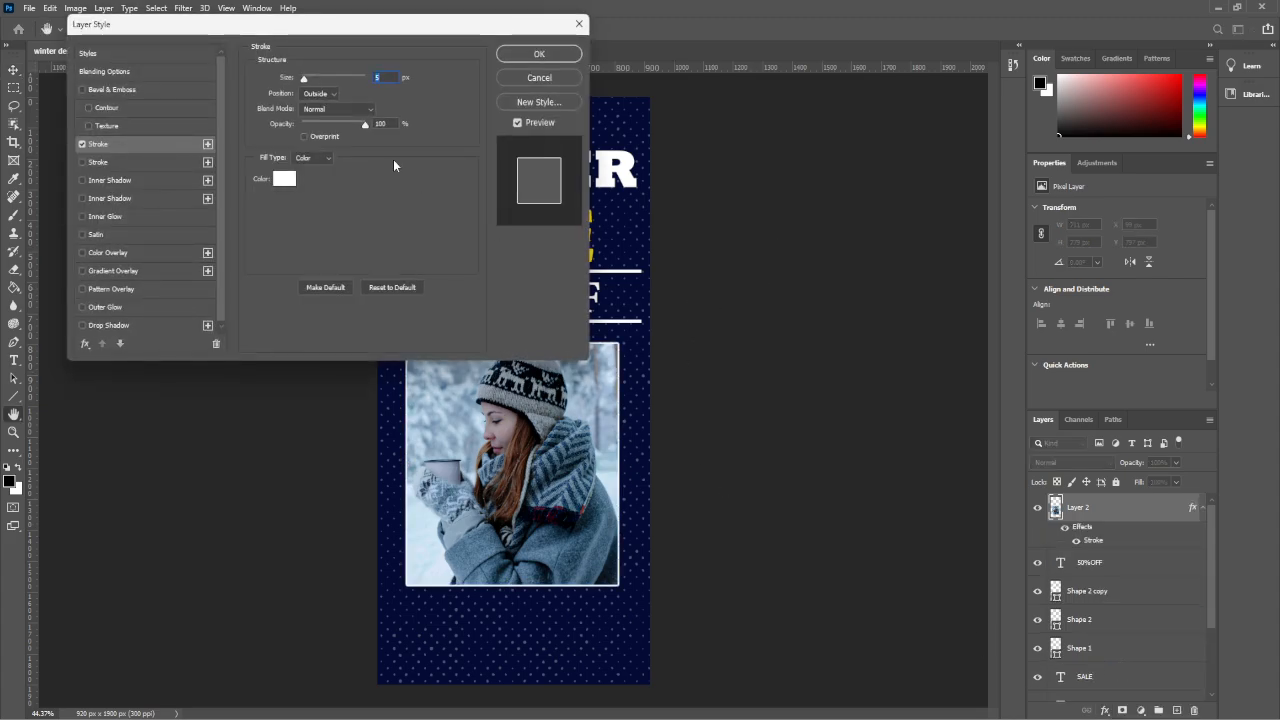
text(6)
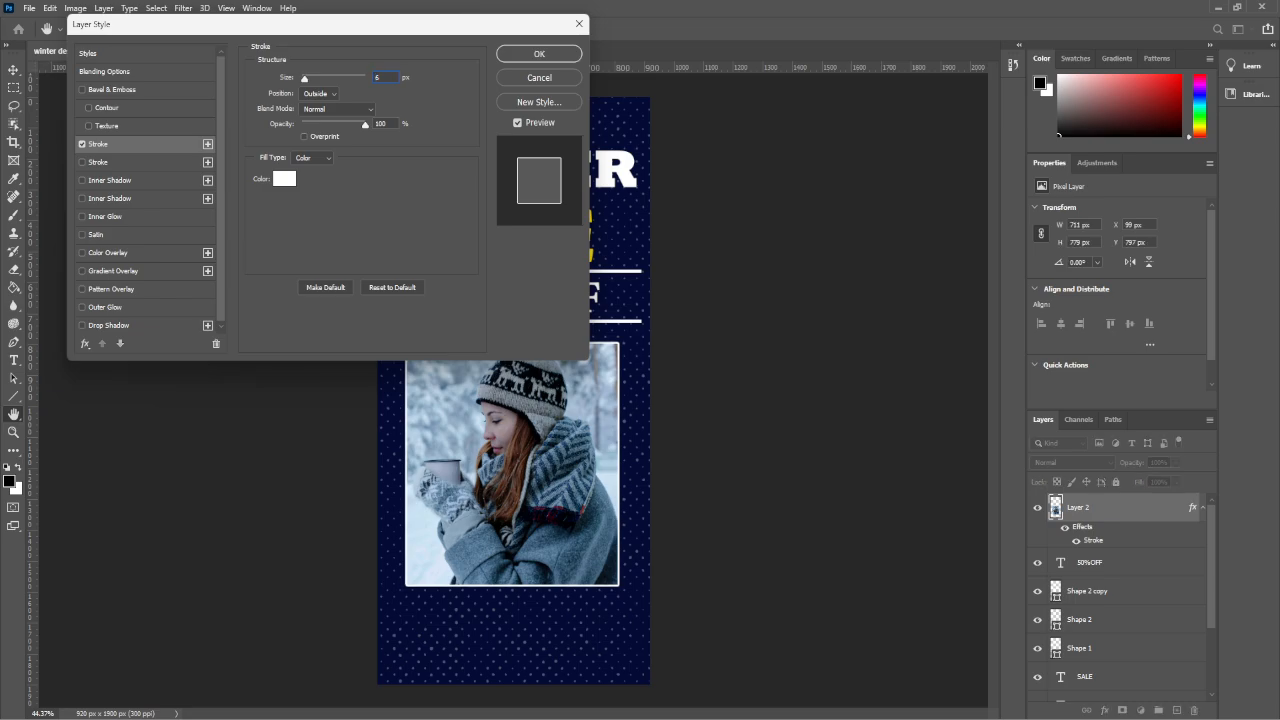
click(553, 55)
click(720, 234)
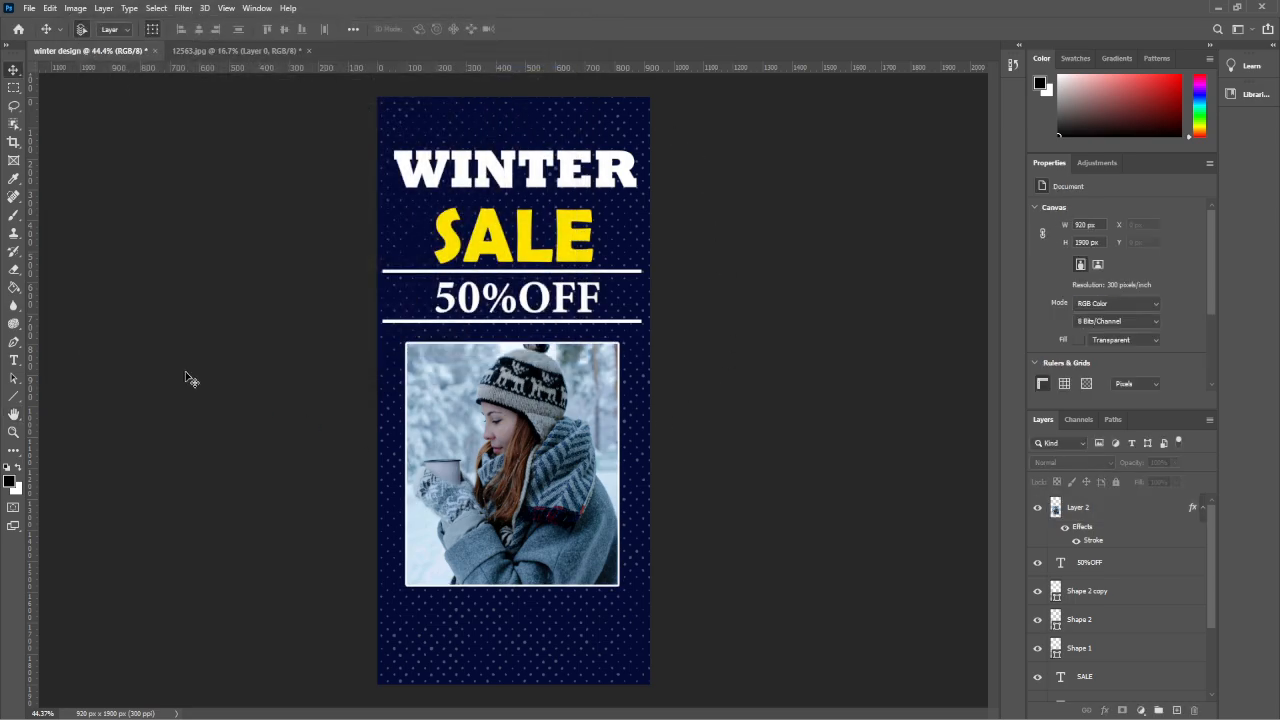
key(t)
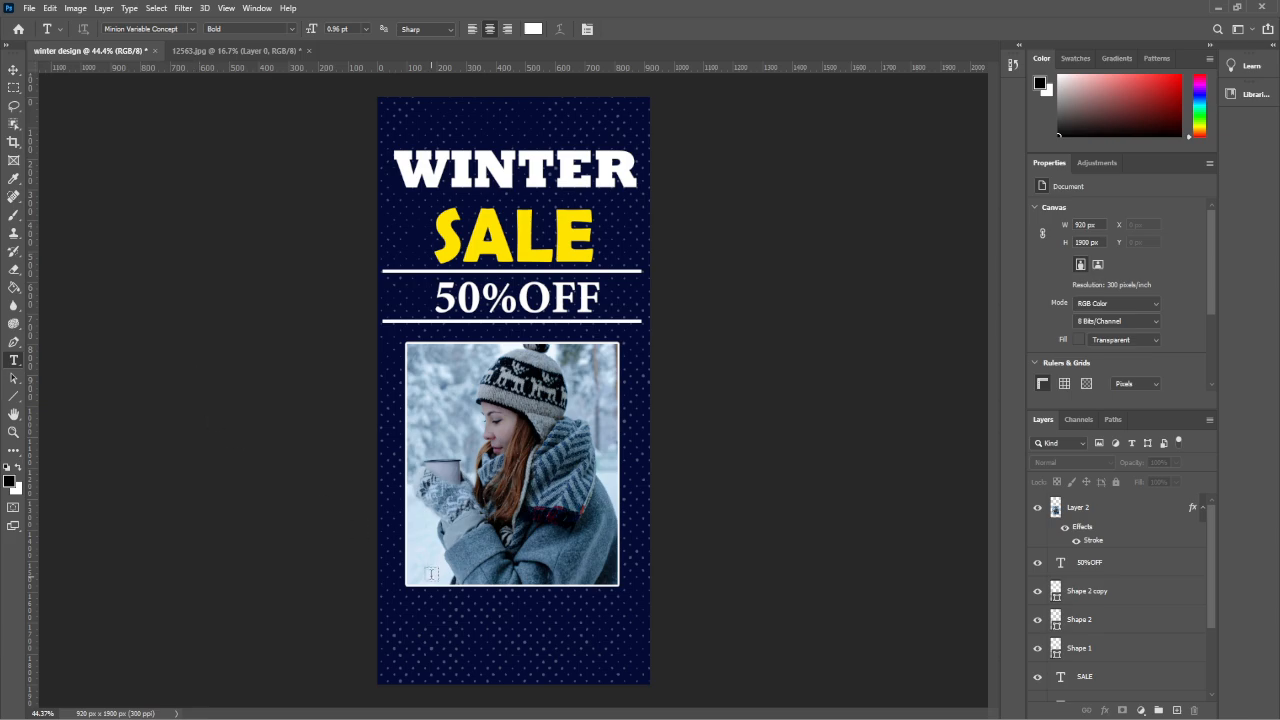
drag(424, 603, 617, 647)
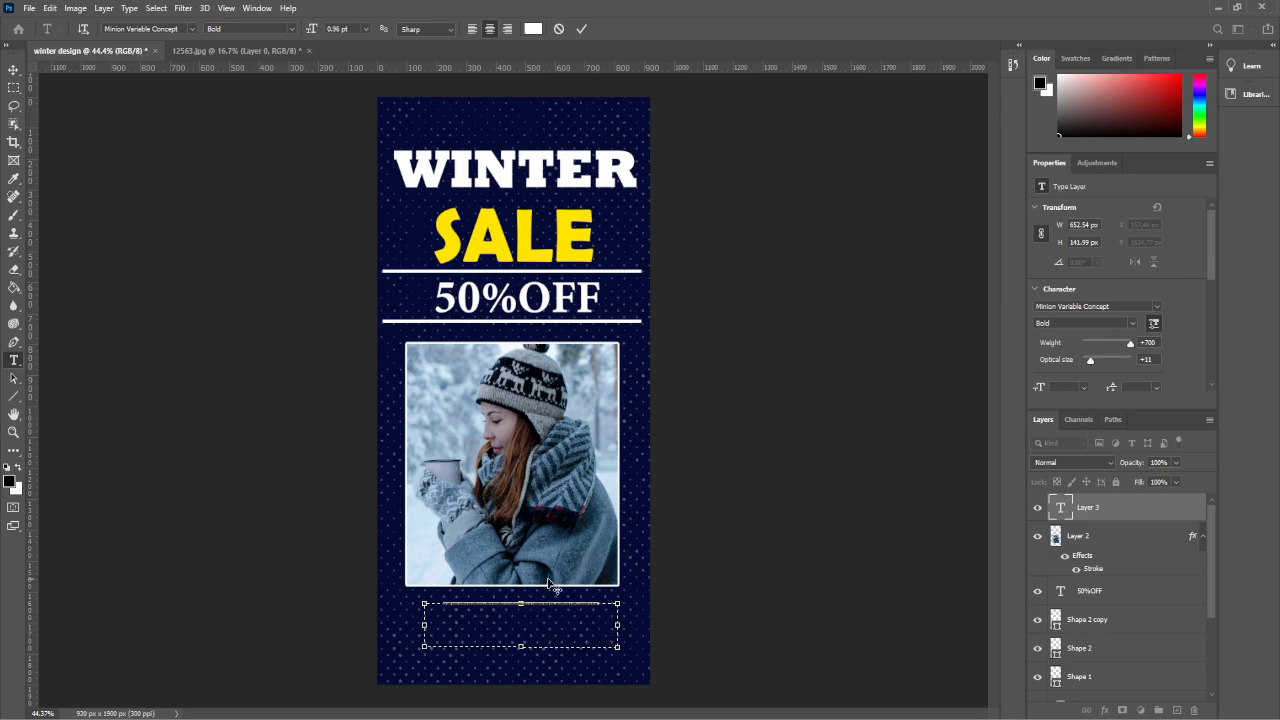
click(13, 70)
click(489, 609)
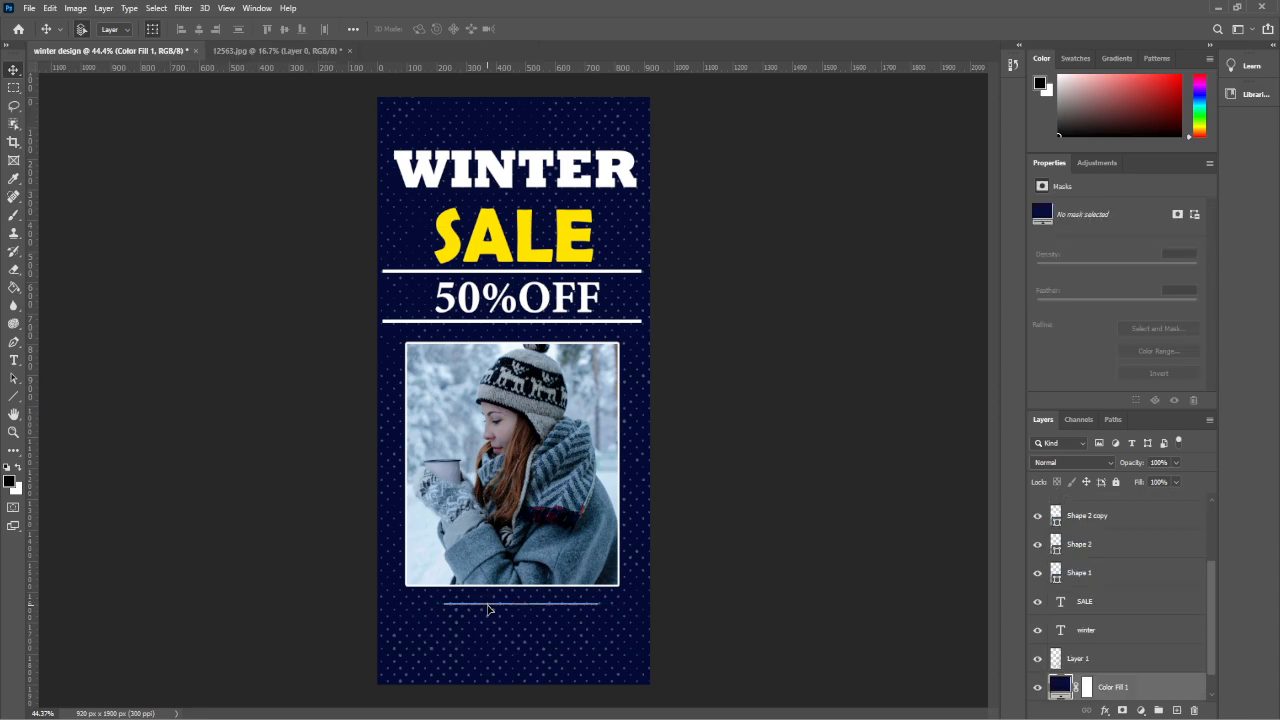
click(553, 607)
click(680, 628)
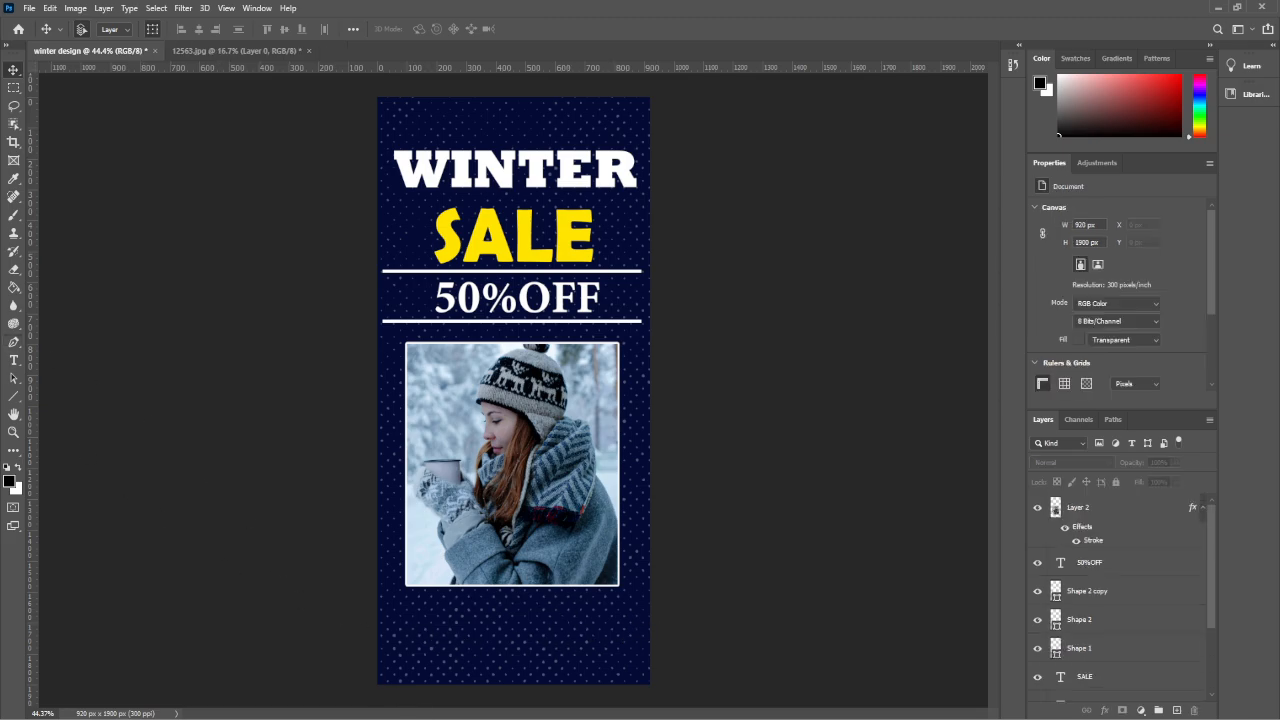
Add a small Lorem ipsum paragraph text box below the photo and scale it up to about 376%.
key(t)
drag(417, 601, 451, 620)
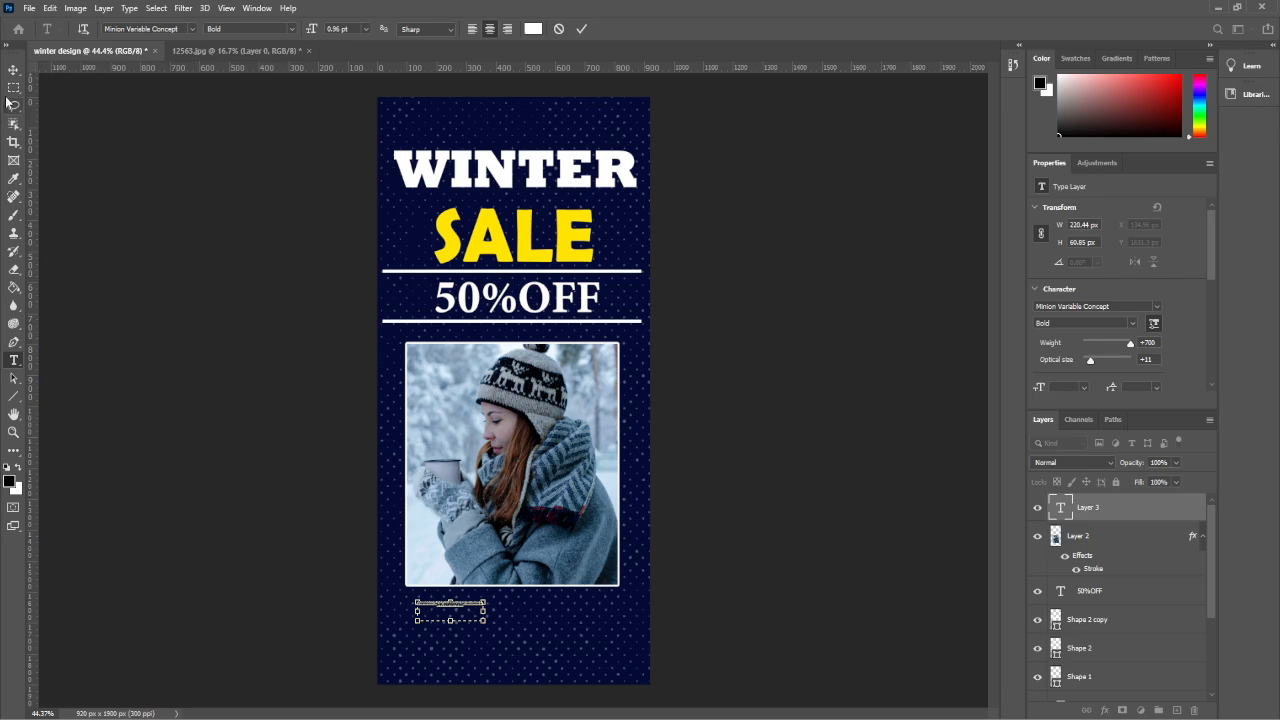
click(13, 69)
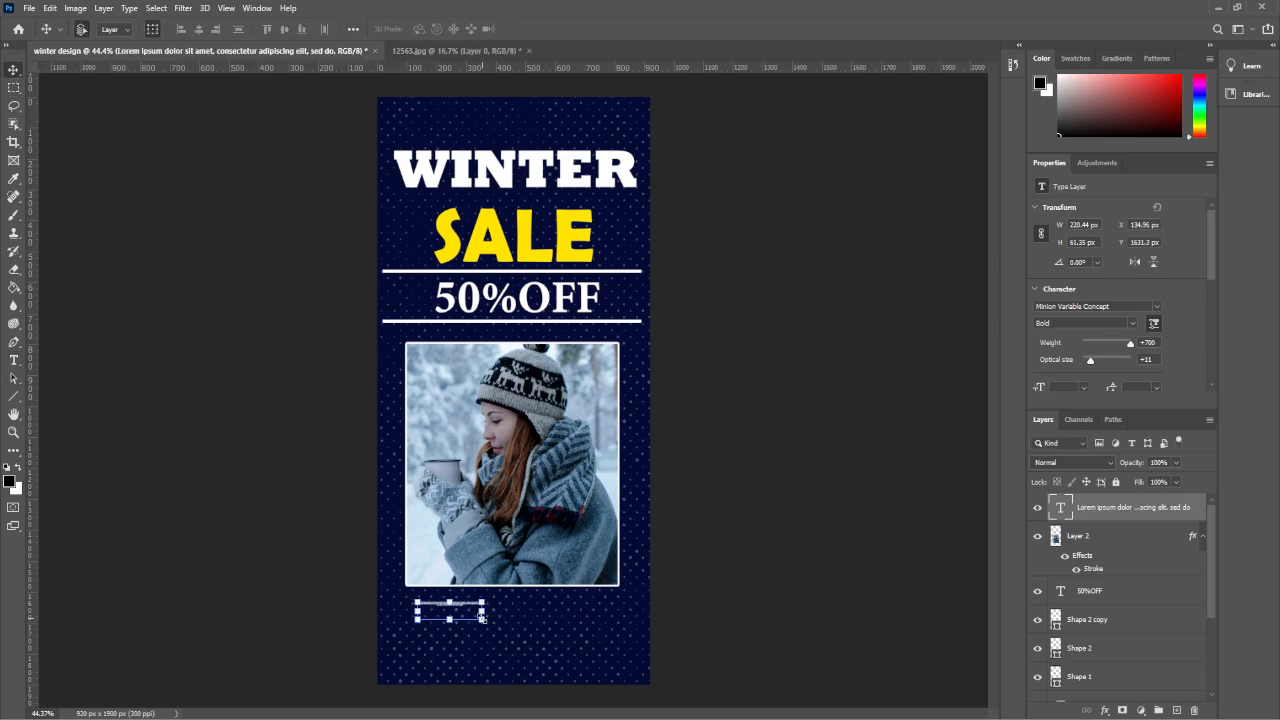
drag(483, 619, 622, 664)
drag(550, 615, 527, 625)
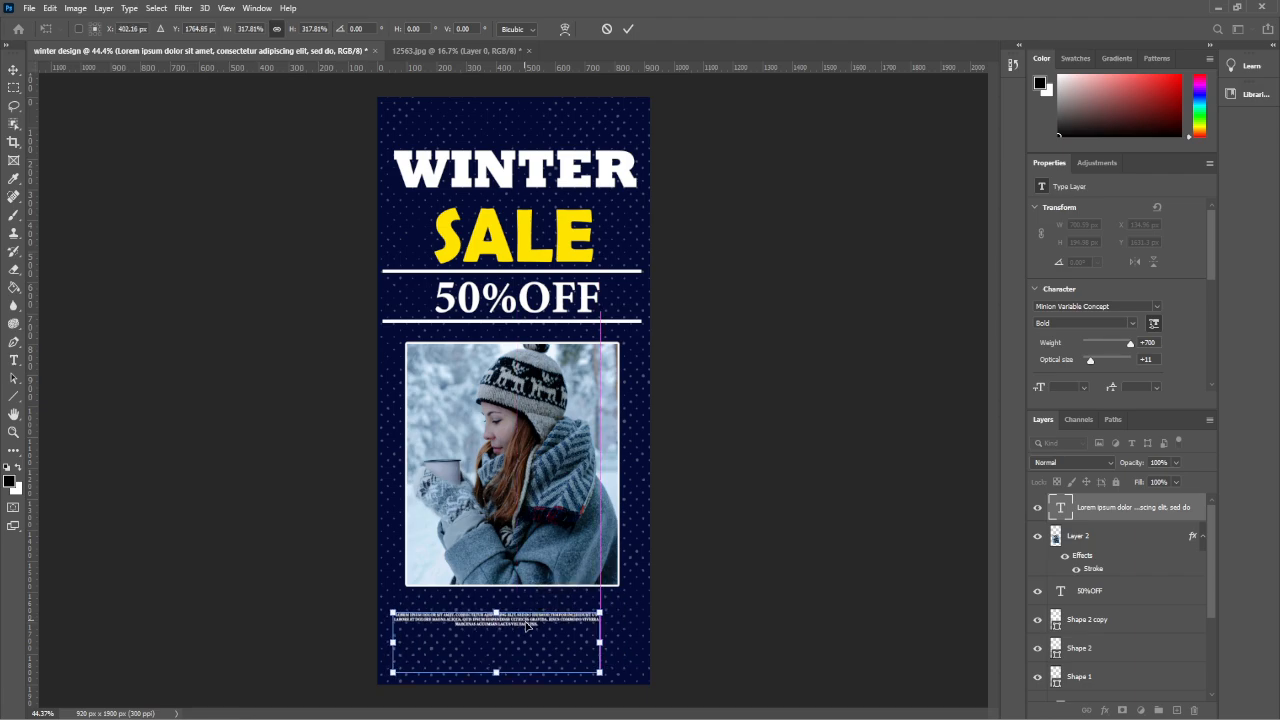
drag(600, 672, 637, 683)
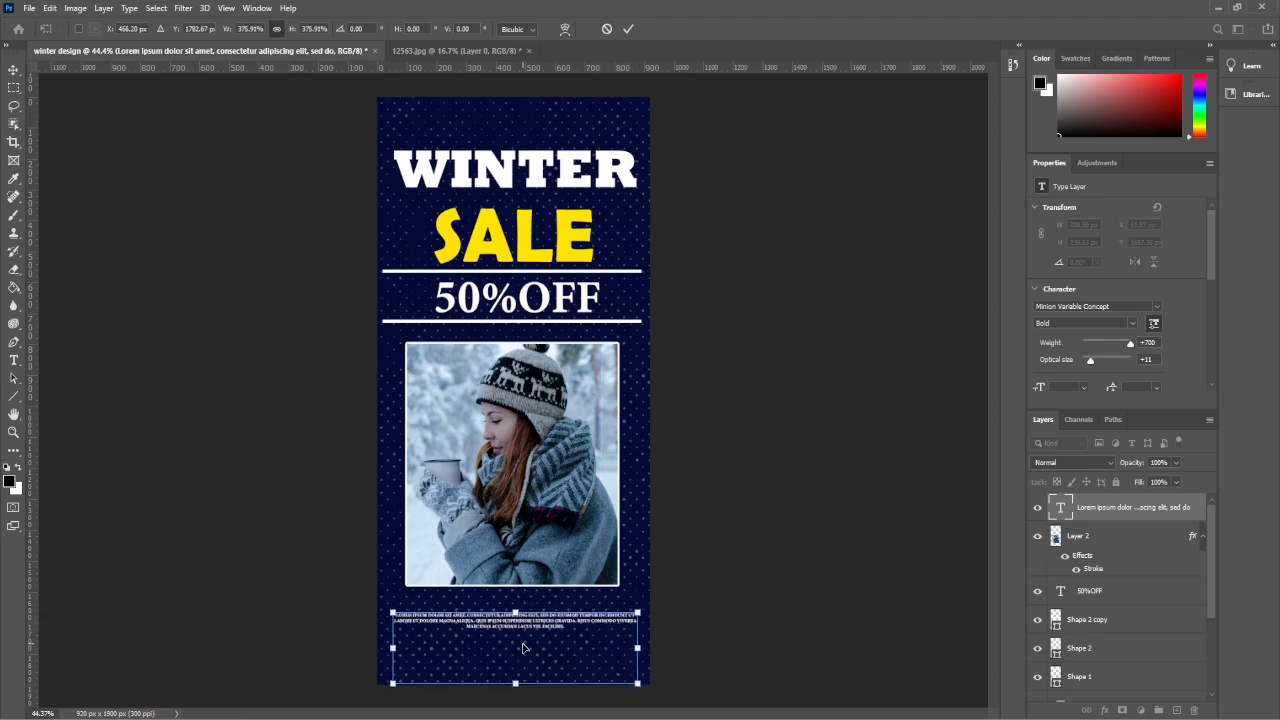
key(Return)
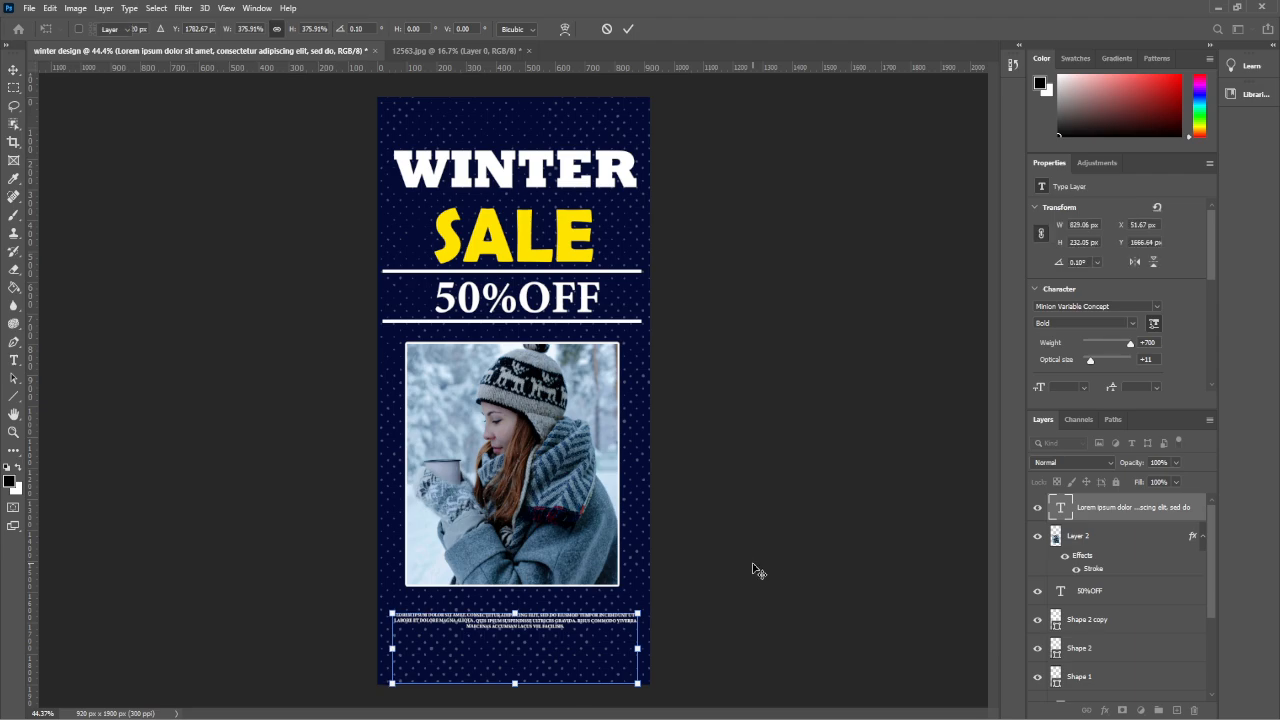
Enlarge the Lorem ipsum paragraph to about 888 px wide and center it below the photo.
click(541, 640)
click(518, 627)
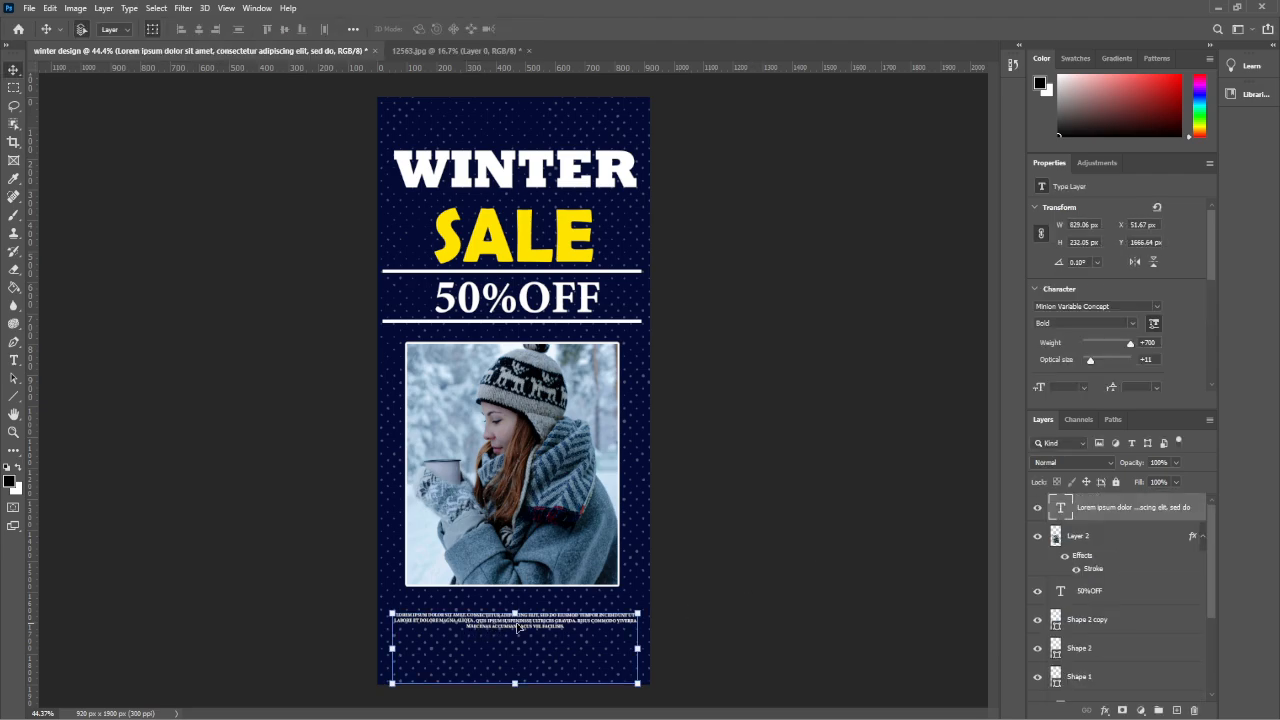
drag(640, 648, 666, 628)
click(754, 604)
click(757, 608)
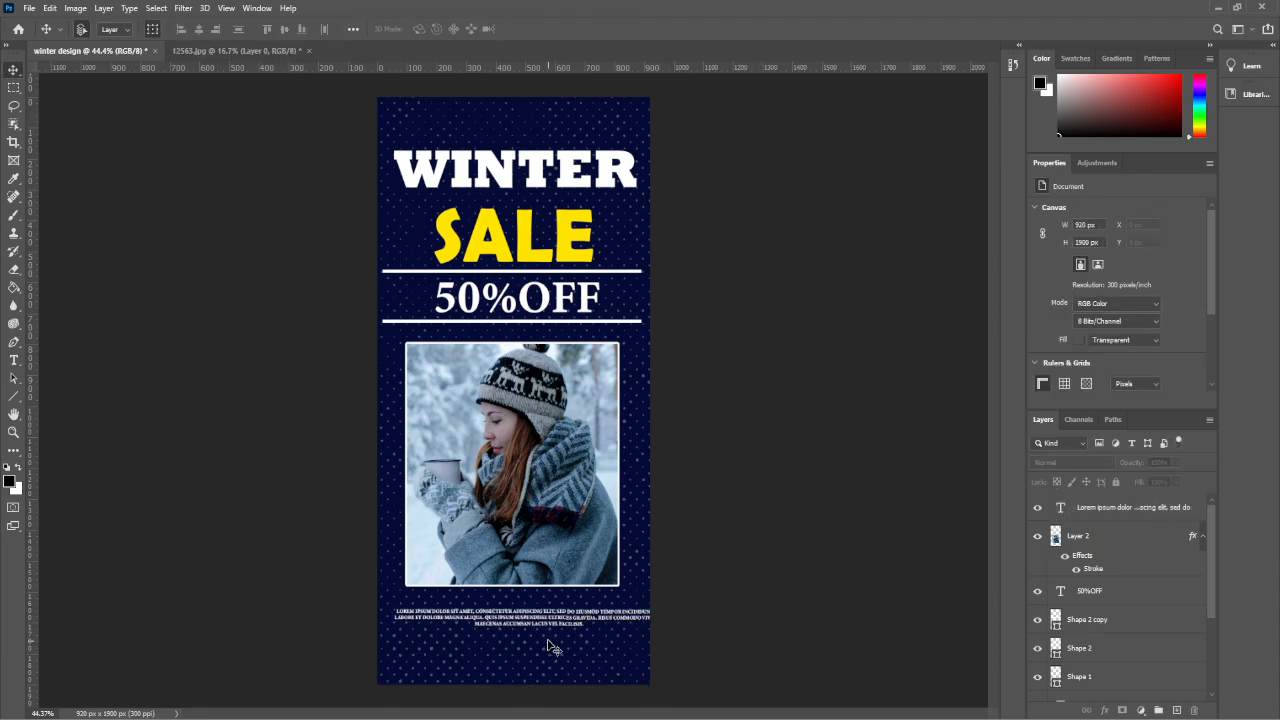
drag(553, 620, 534, 627)
drag(646, 645, 636, 645)
drag(551, 630, 558, 631)
key(Return)
click(737, 600)
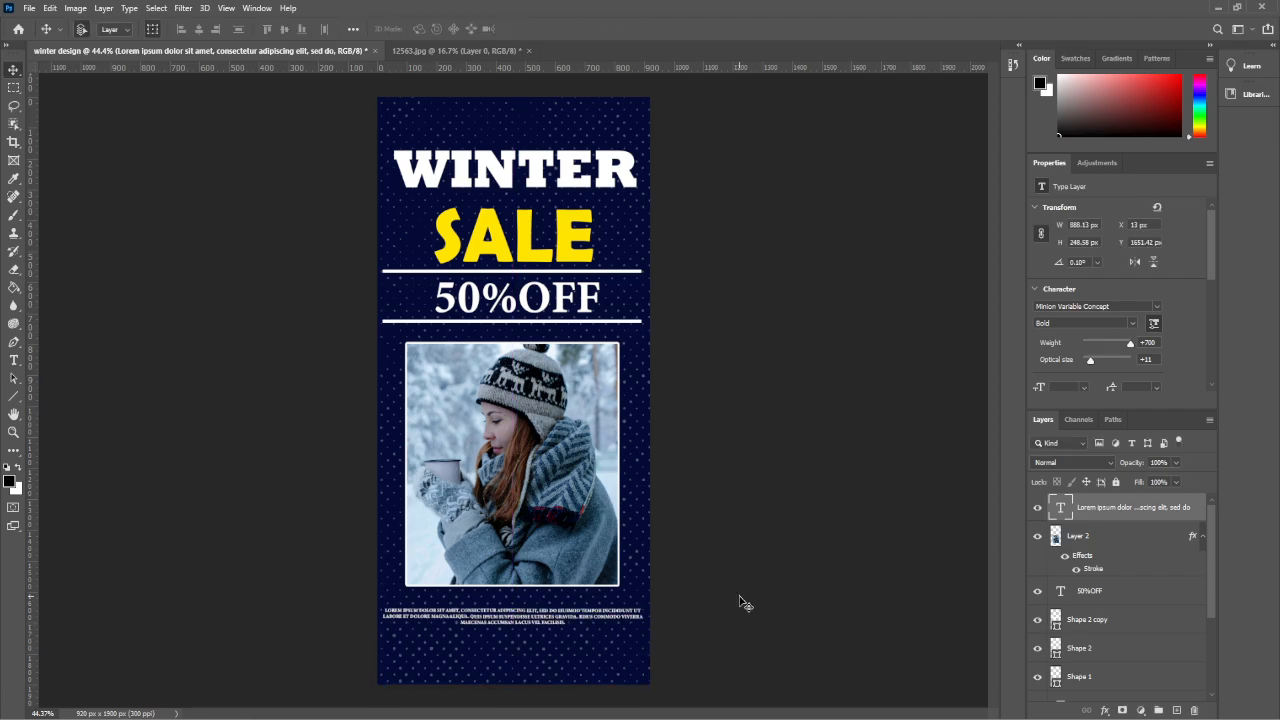
Recolor the Lorem ipsum paragraph yellow (ffe400) by sampling the SALE text.
click(530, 625)
double_click(530, 625)
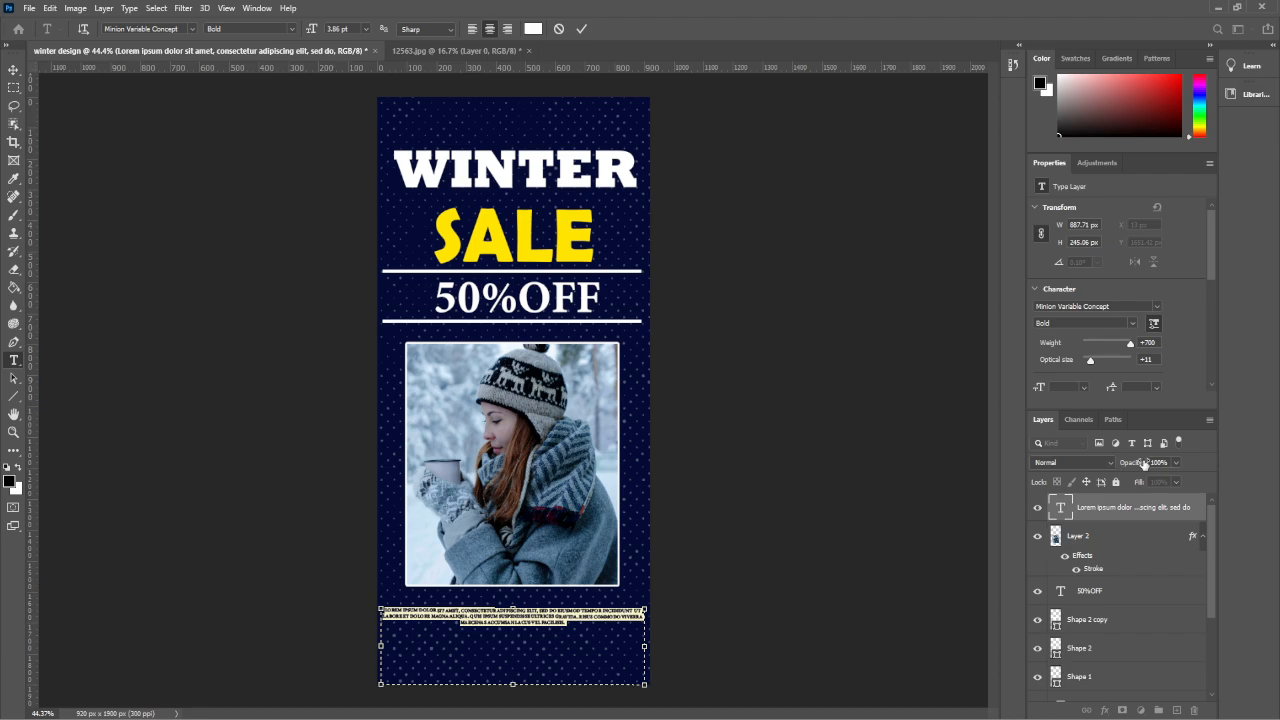
scroll(1091, 337, down, 2)
click(1140, 355)
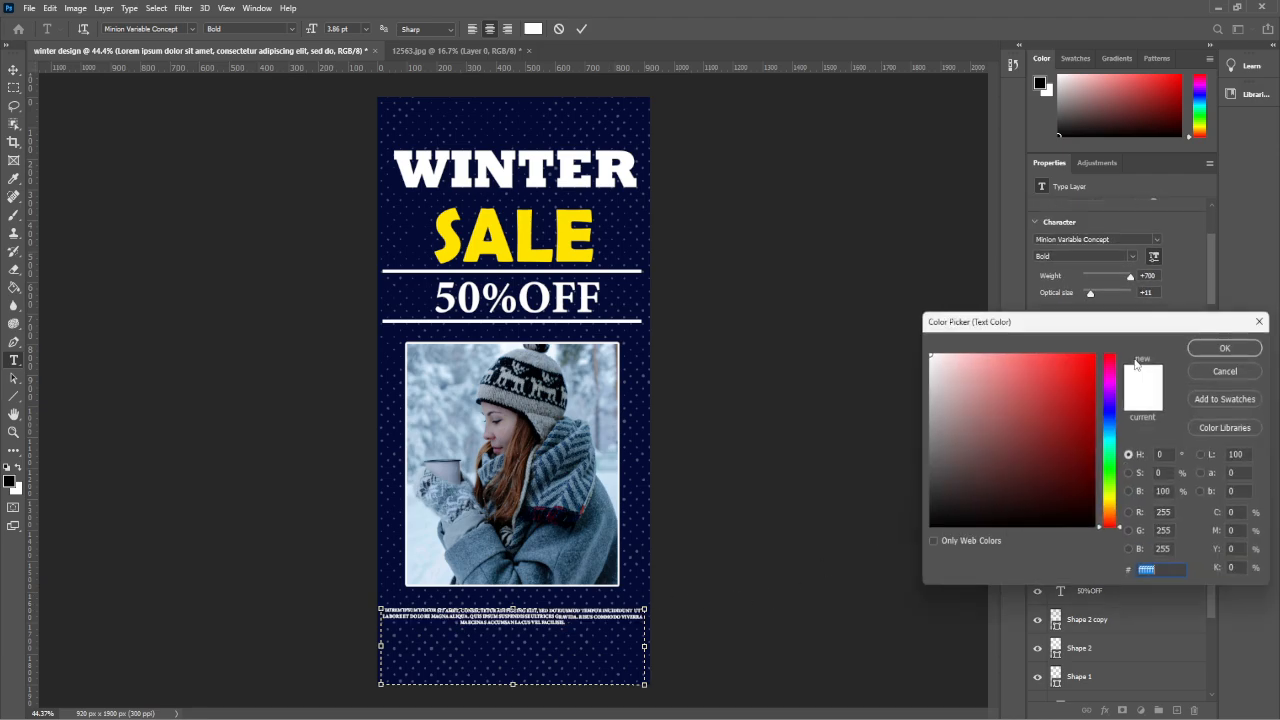
click(1072, 465)
click(1110, 500)
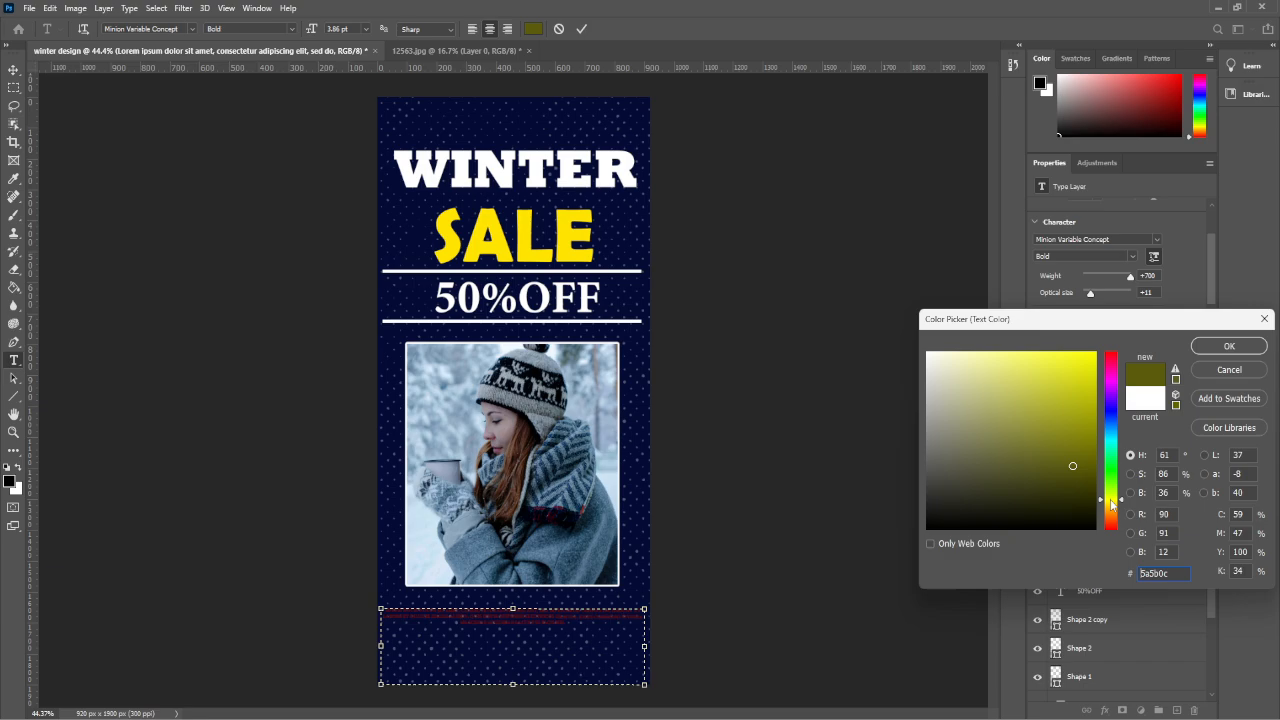
click(578, 232)
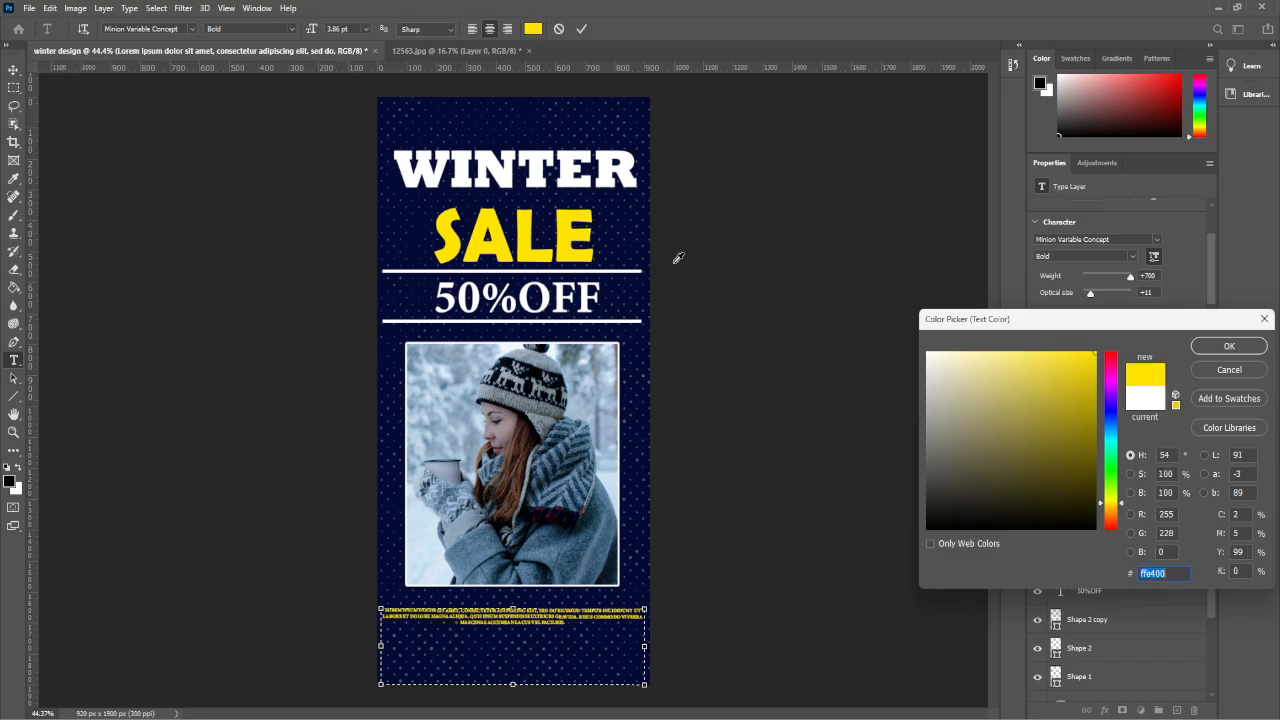
click(1230, 347)
key(ctrl+Return)
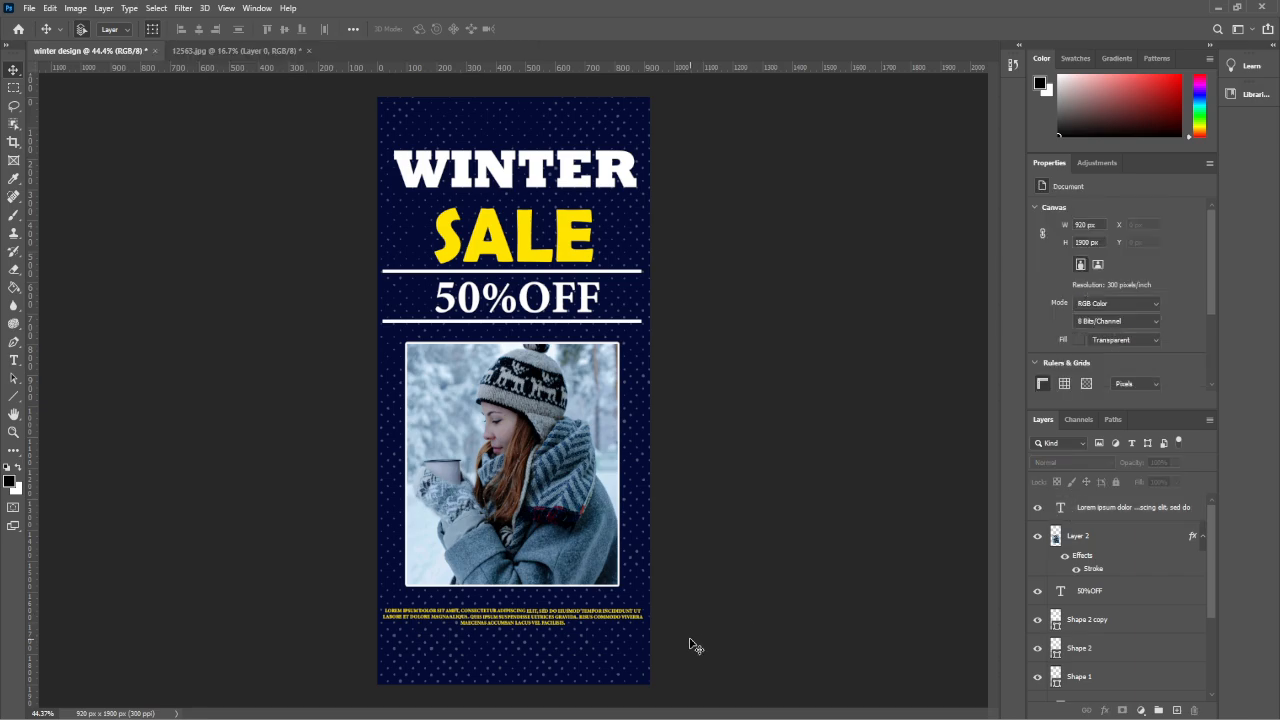
Select the navy Color Fill 1 background layer.
click(720, 423)
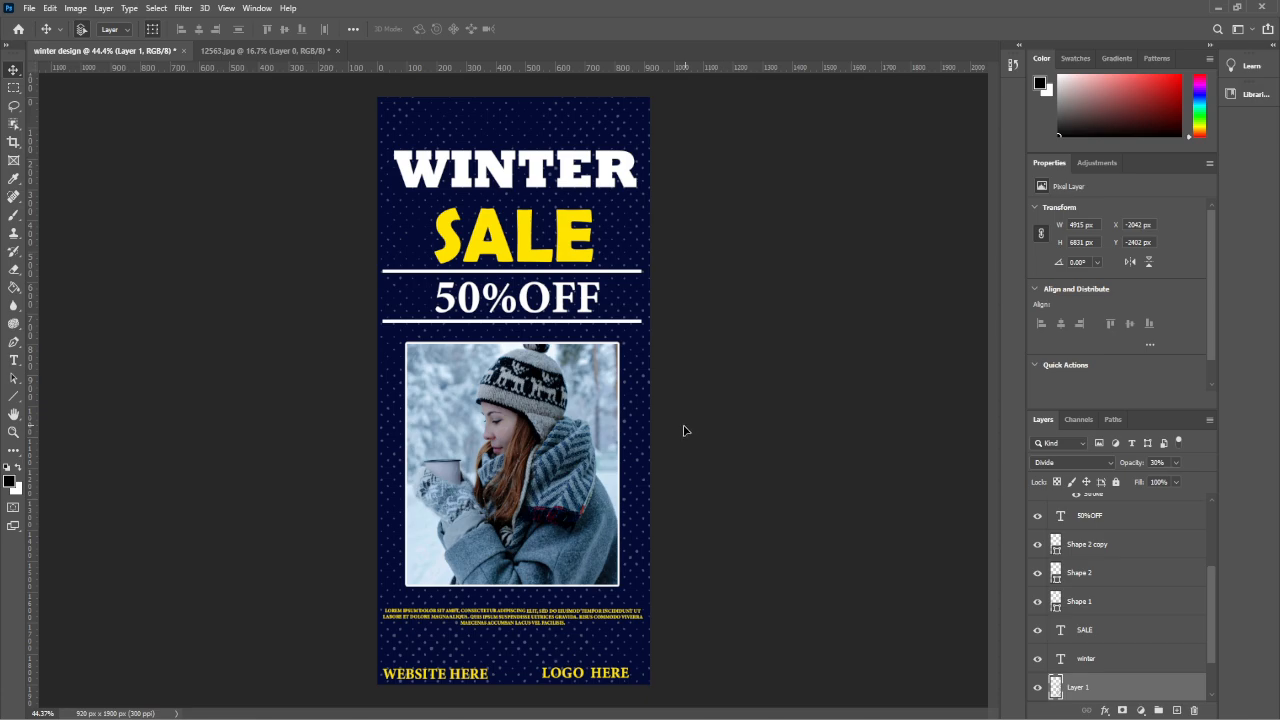
scroll(1163, 593, down, 2)
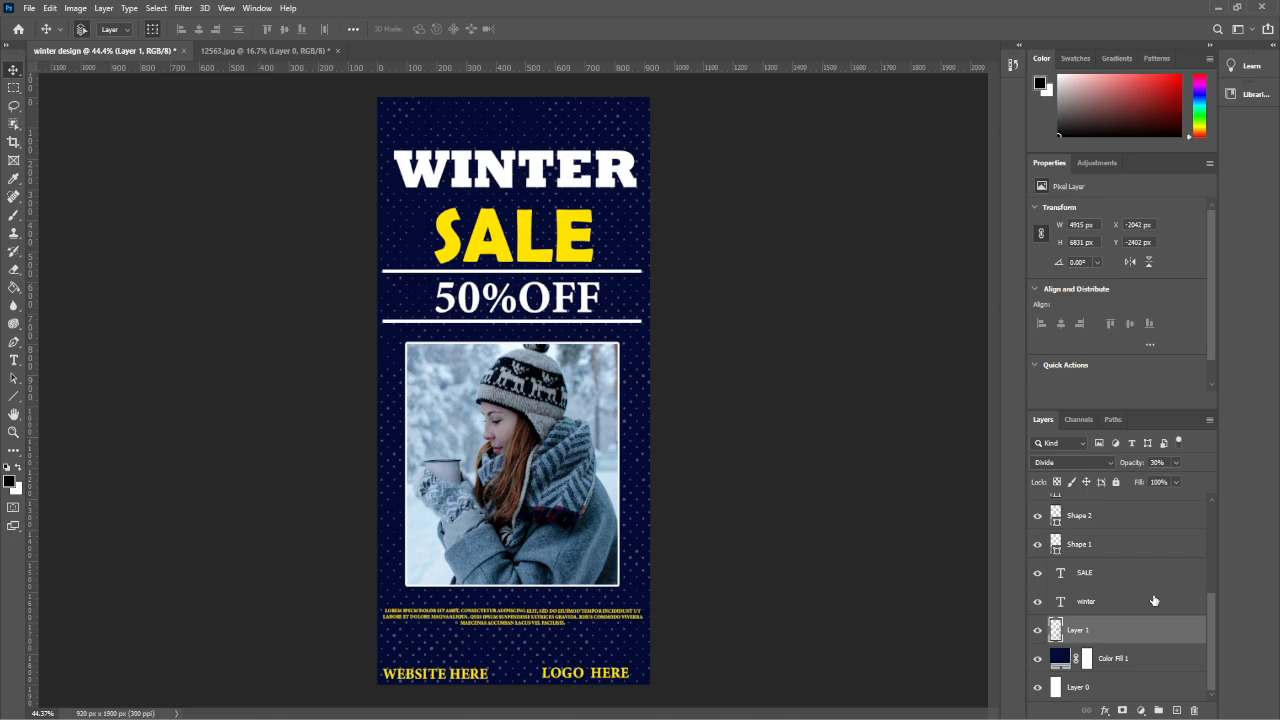
click(1130, 662)
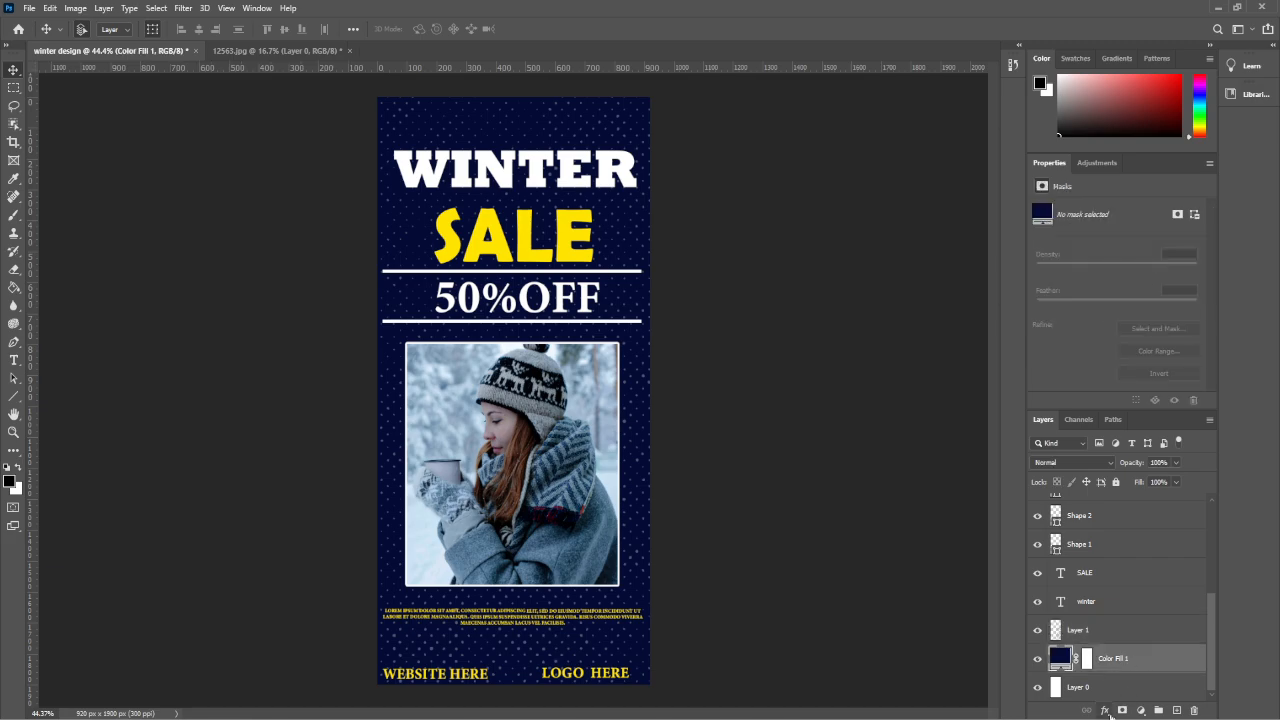